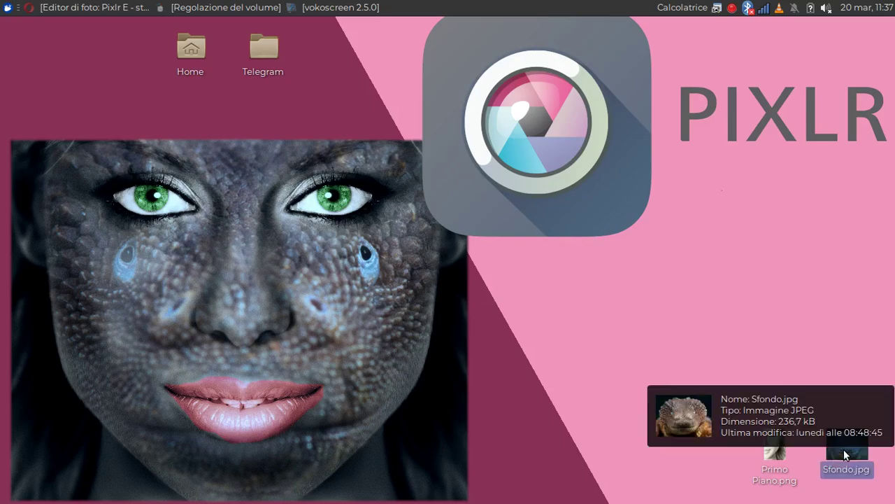
Preview the desktop images Sfondo.jpg and Primo Piano.png in the image viewer, closing each one after viewing.
double_click(845, 454)
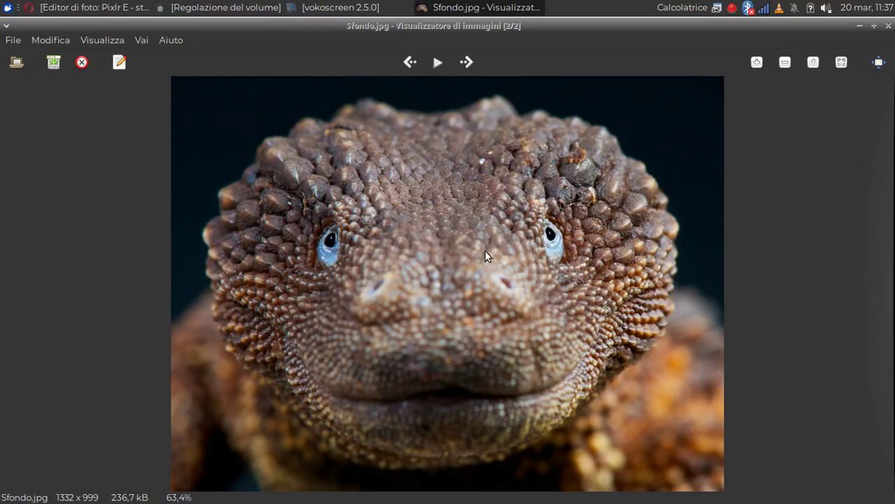
click(887, 26)
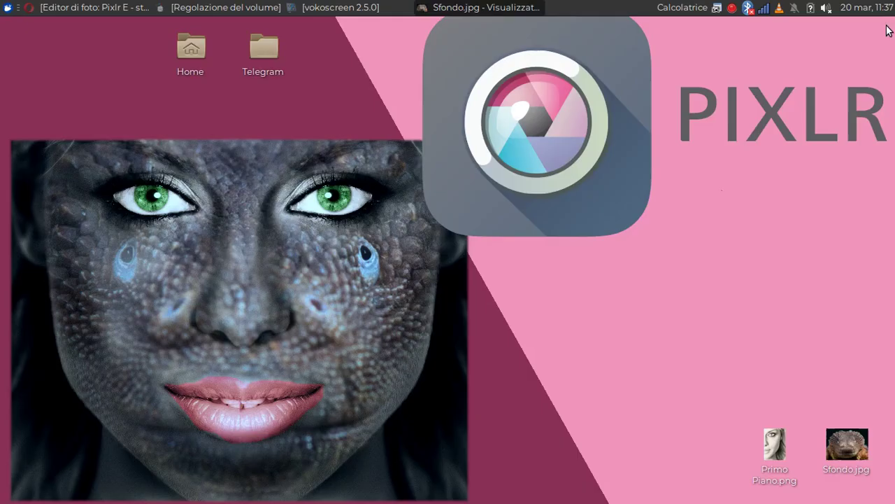
double_click(774, 451)
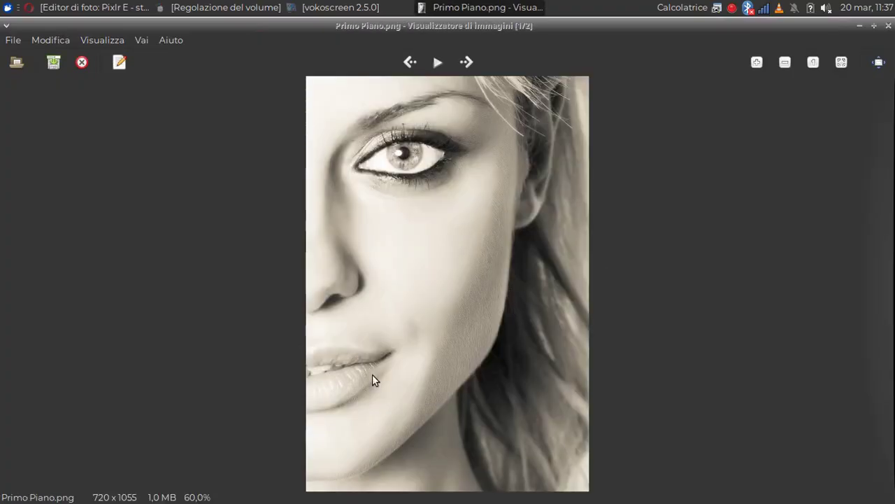
click(889, 26)
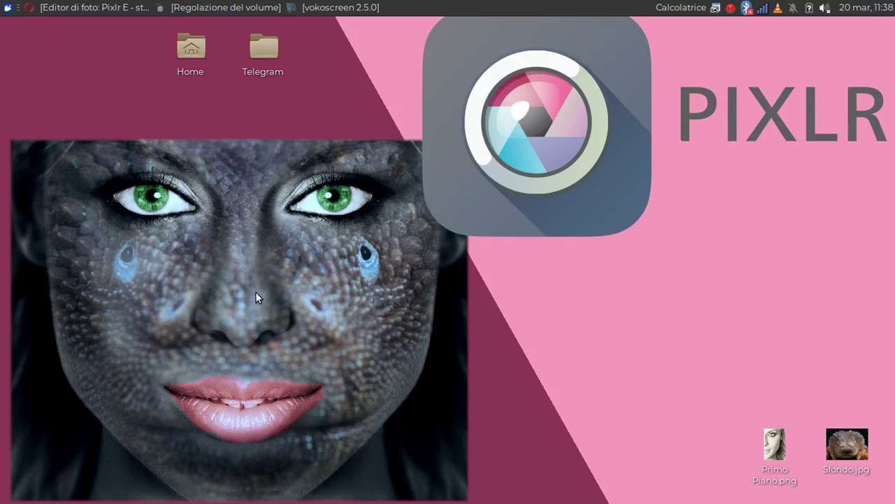
Switch to Pixlr E in the browser and open Sfondo.jpg from the Scrivania folder.
click(105, 7)
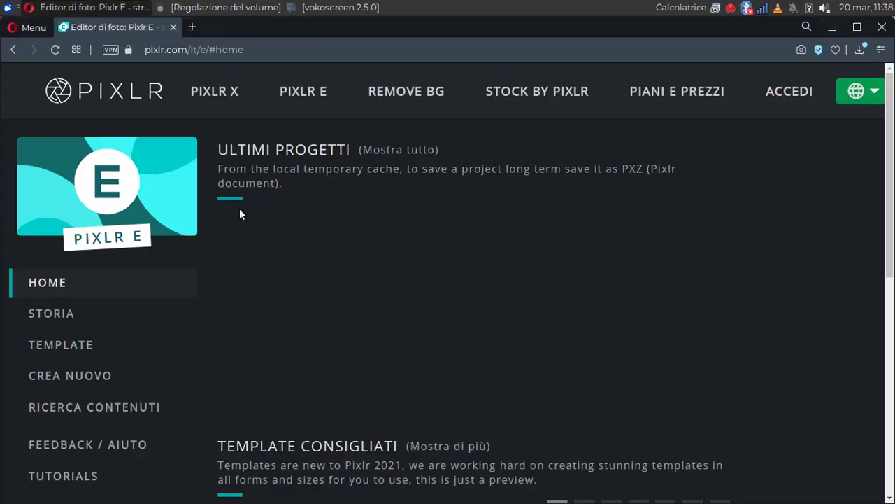
scroll(77, 388, down, 2)
click(88, 438)
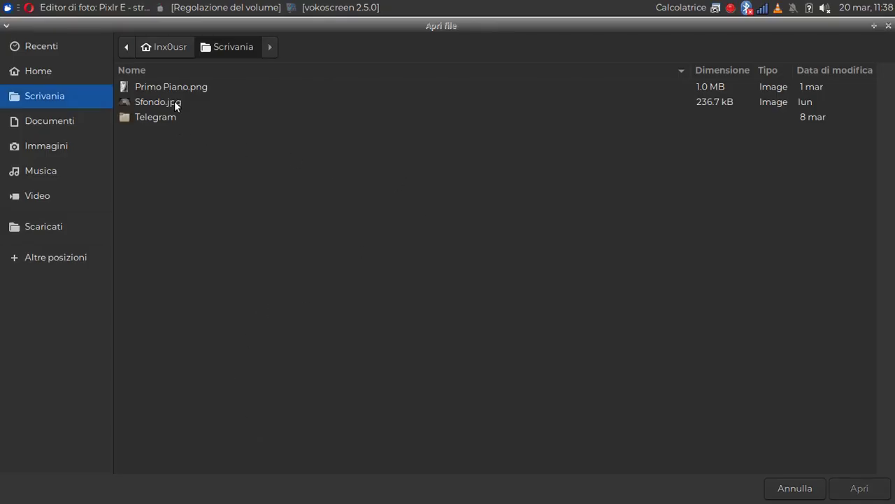
click(174, 102)
click(860, 488)
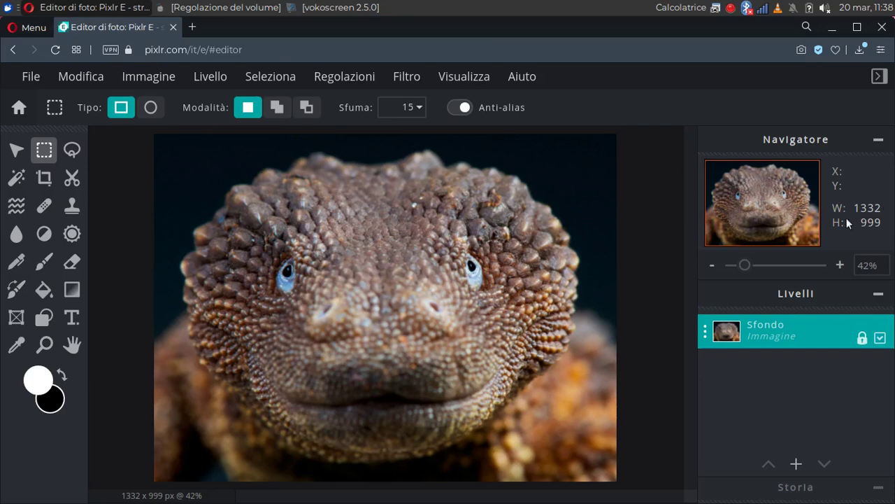
Add Primo Piano.png as a new image layer above the lizard background.
scroll(457, 264, down, 2)
scroll(456, 266, up, 3)
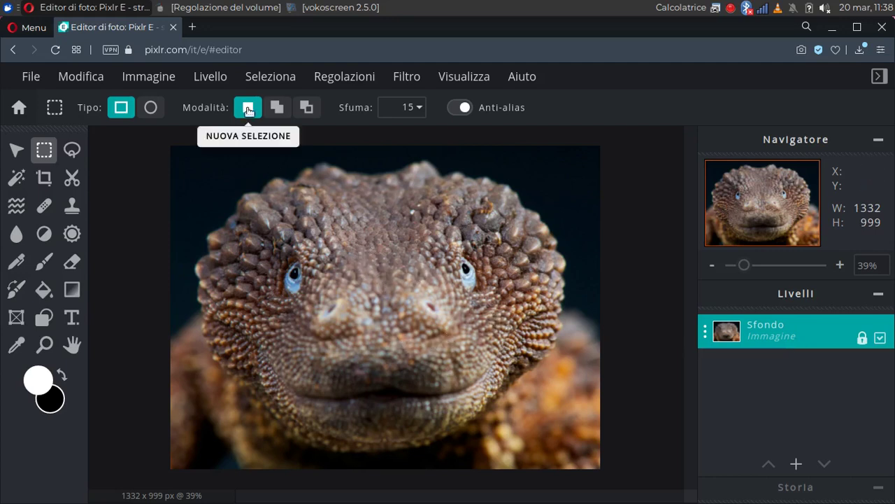
click(211, 74)
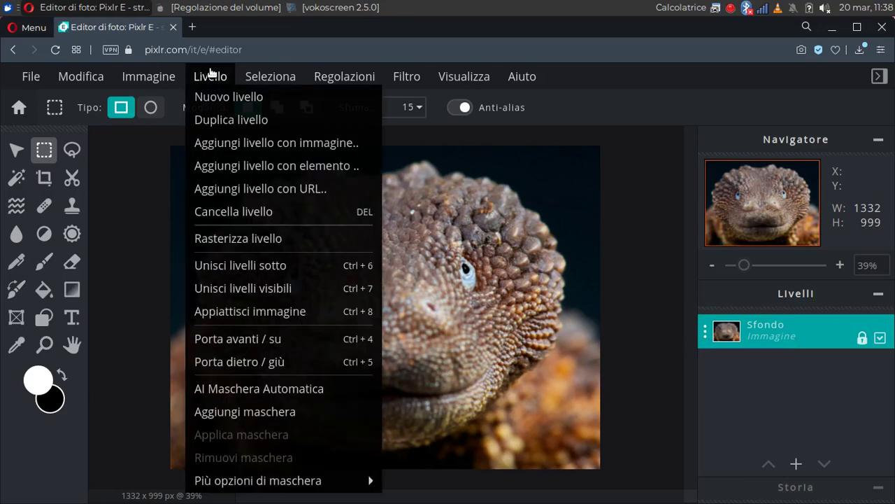
click(277, 143)
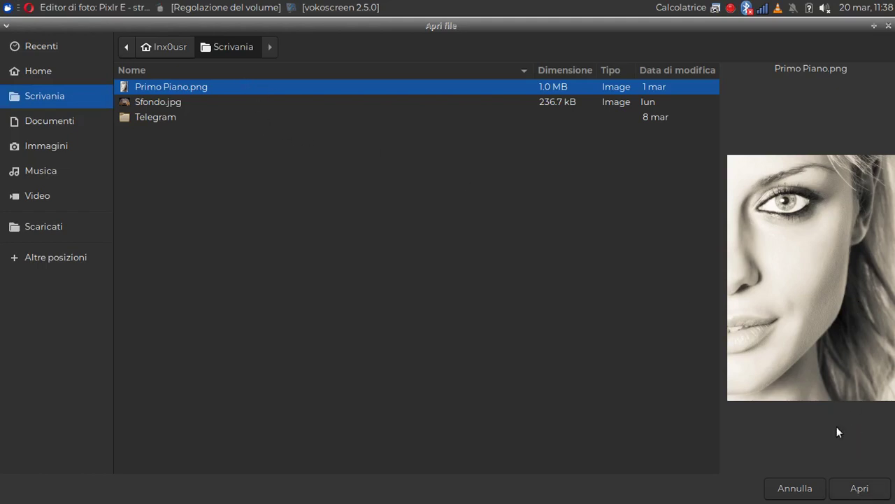
click(860, 489)
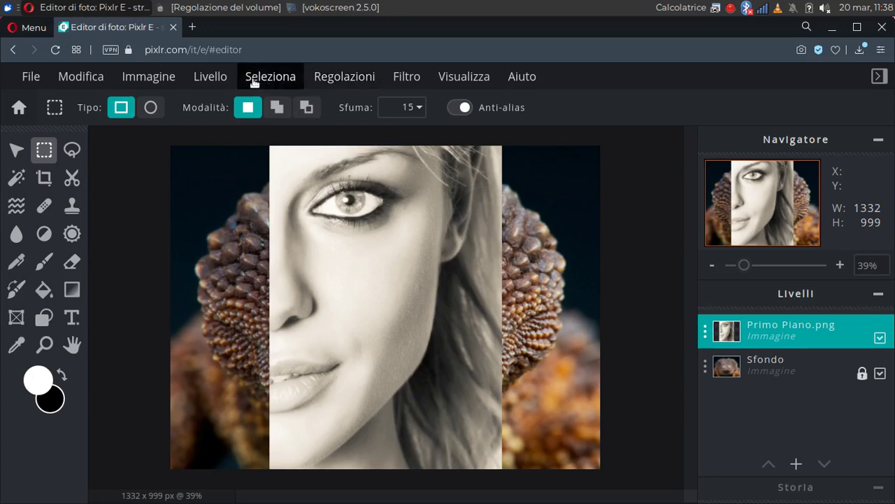
Flip the whole image horizontally.
click(209, 78)
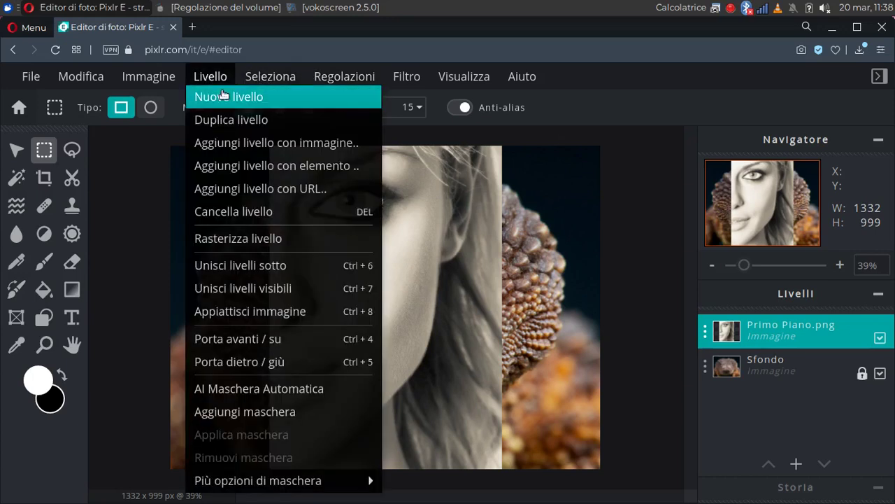
mouse_move(134, 72)
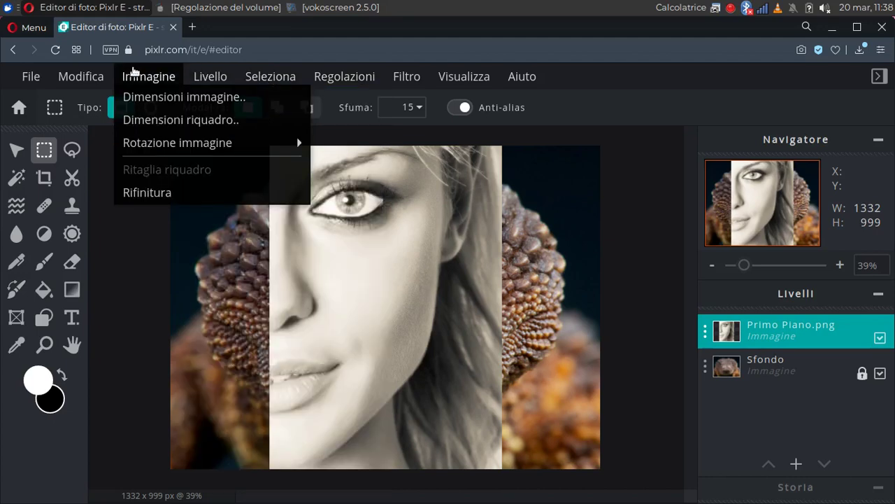
mouse_move(188, 144)
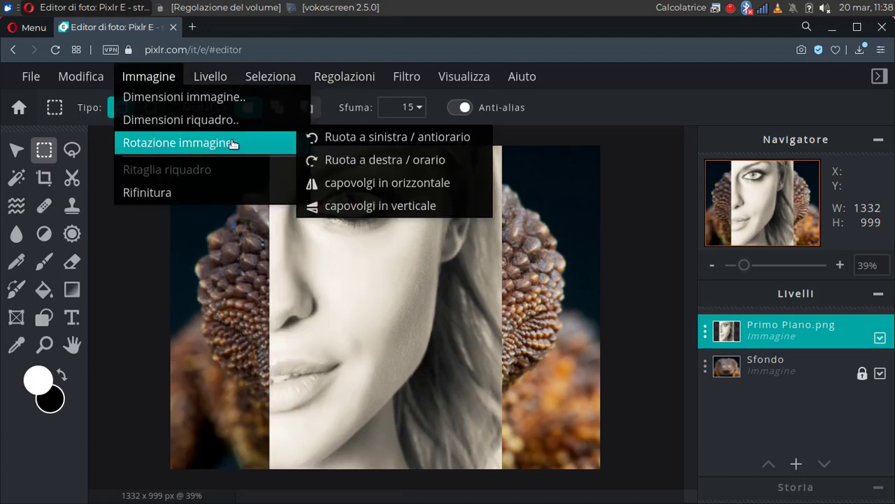
click(333, 186)
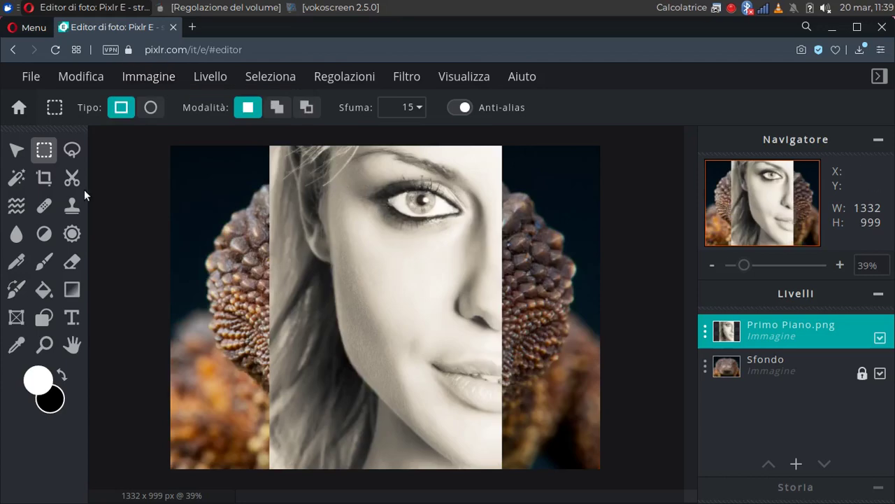
Move the flipped half-face layer to the left edge of the canvas, at X 0, Y -28.
click(15, 150)
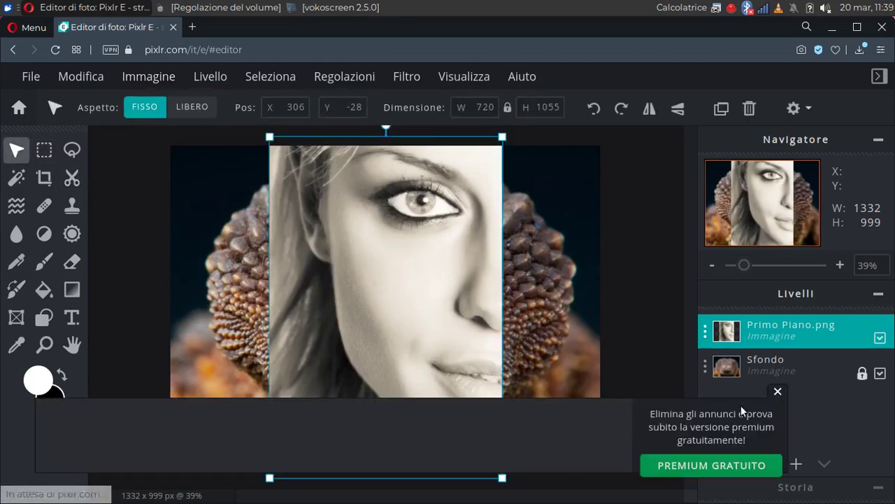
click(777, 391)
drag(427, 319, 332, 324)
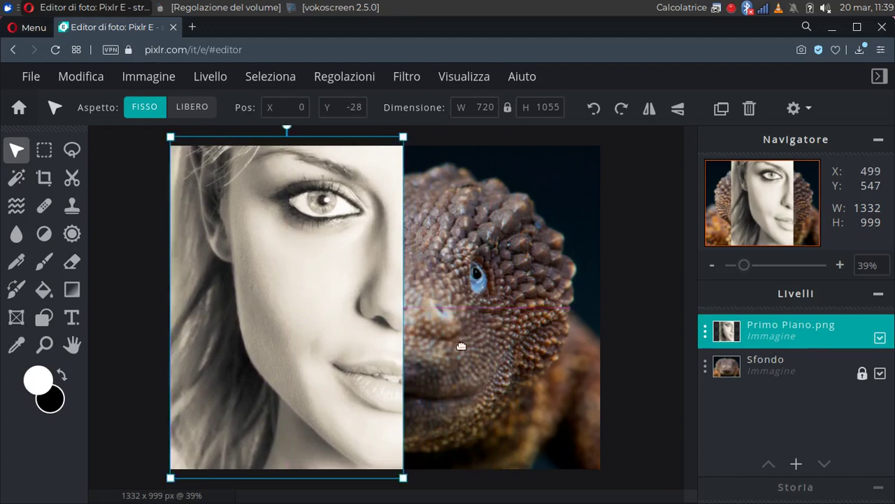
Add Primo Piano.png again as a second, unflipped image layer.
click(211, 78)
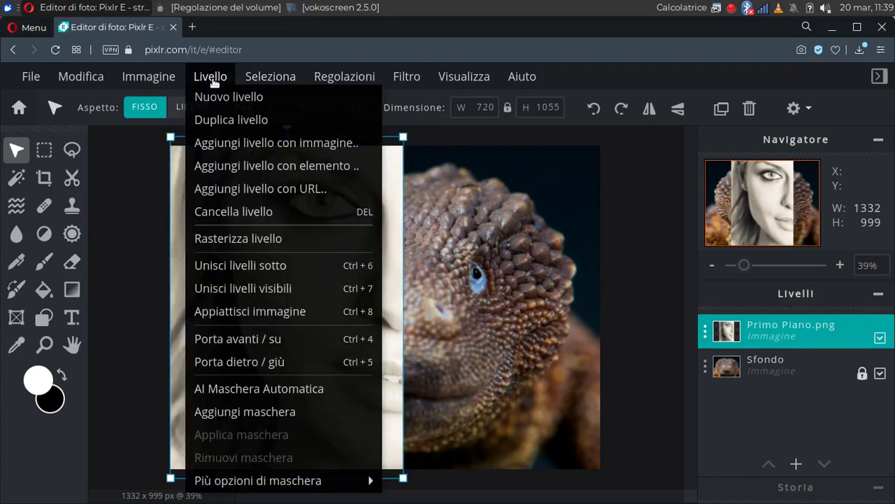
click(238, 143)
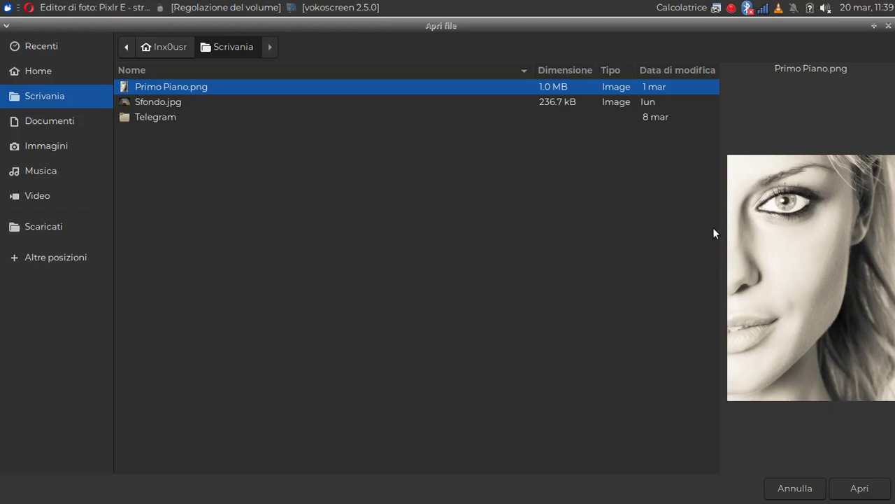
click(858, 489)
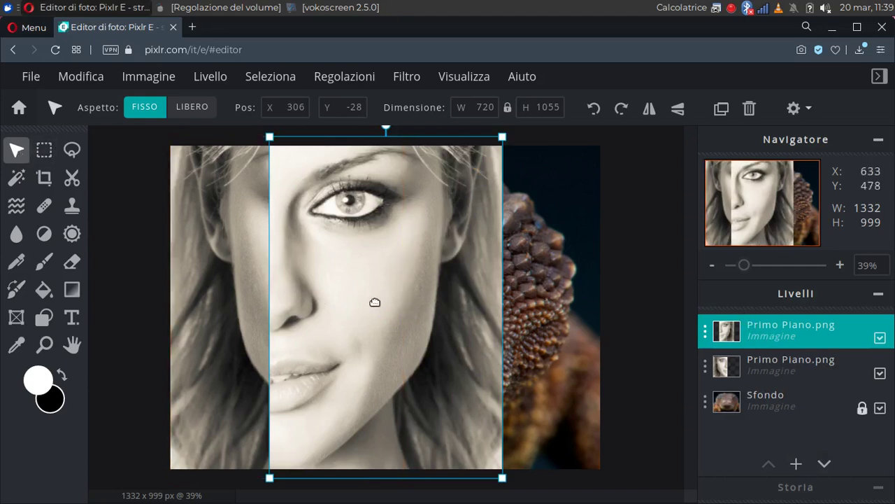
Position the unflipped half-face layer at X 709, Y -29 so both halves join into one symmetrical face.
drag(392, 303, 484, 302)
key(Right)
key(Right)
key(Right)
key(Right)
key(Right)
key(Right)
key(Right)
key(Right)
key(Right)
key(Right)
key(Right)
key(Right)
key(Right)
key(Right)
key(Right)
key(Right)
key(Right)
key(Right)
key(Right)
key(Right)
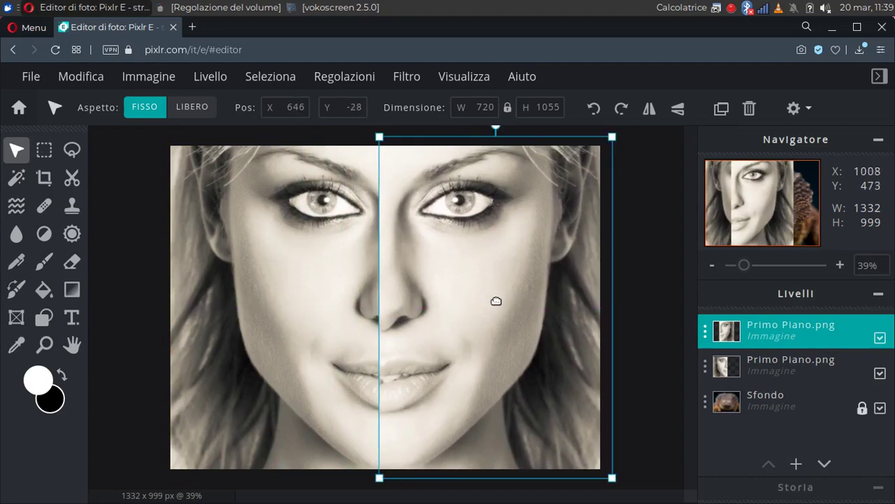
key(Right)
key(Right)
key(Right)
key(Right)
key(Right)
key(Right)
key(Right)
key(Right)
key(Right)
key(Right)
key(Right)
key(Right)
key(Right)
key(Right)
key(Right)
key(Right)
key(Right)
key(Right)
key(Right)
key(Right)
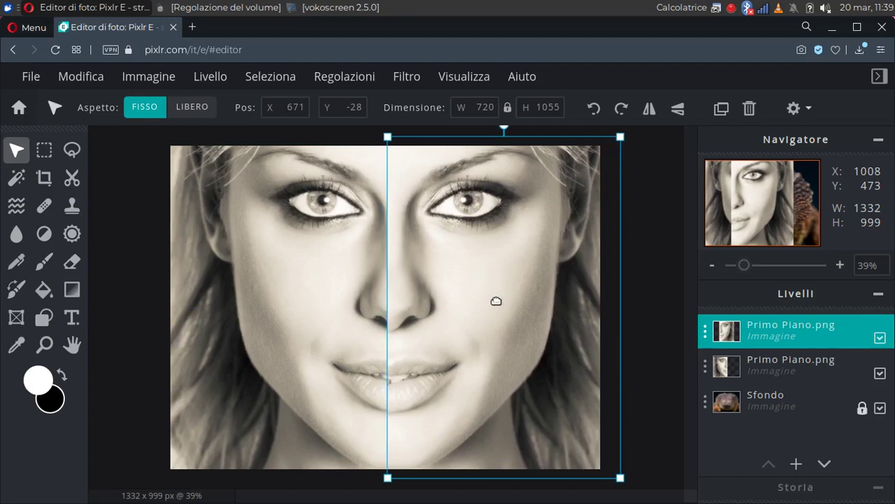
key(Right)
key(Right)
key(Right)
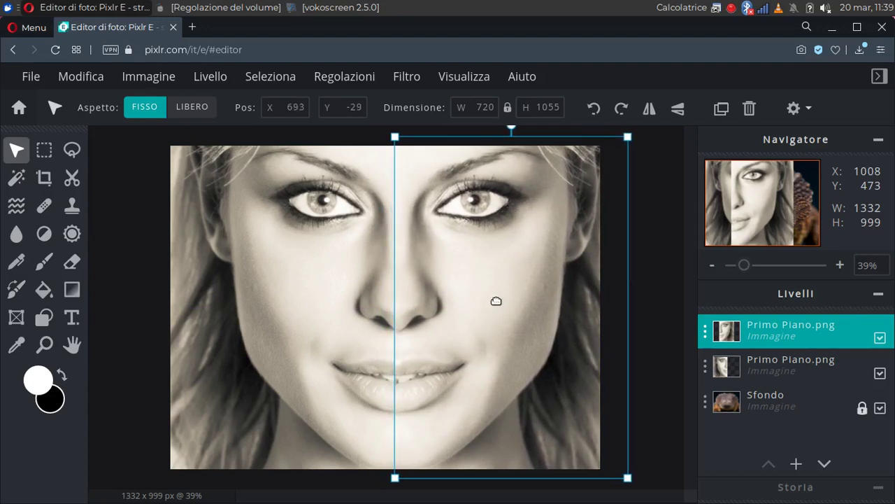
key(Right)
key(Right)
key(Up)
key(Left)
key(Left)
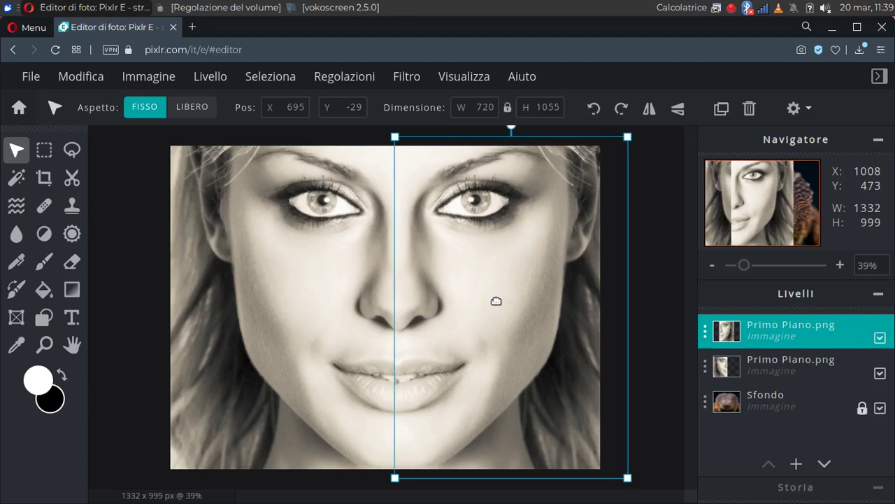
key(Right)
key(Right)
key(Right)
key(Right)
key(Right)
key(Right)
key(Right)
key(Right)
key(Right)
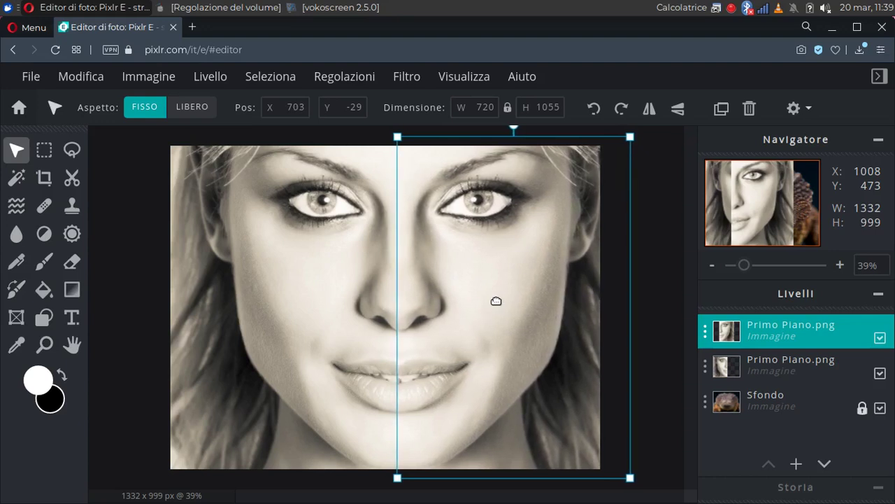
key(Right)
key(Right)
key(Right)
key(Right)
key(Right)
key(Right)
key(Right)
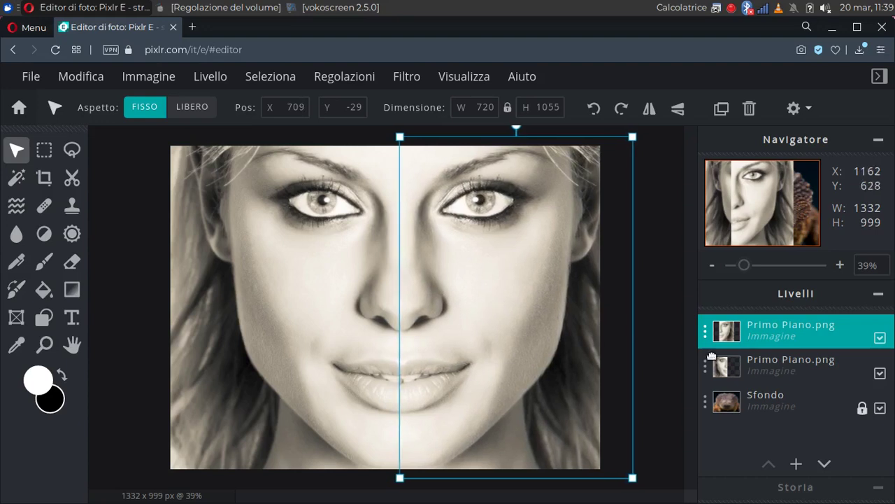
Merge the upper half-face layer with the half-face layer directly below it.
click(769, 329)
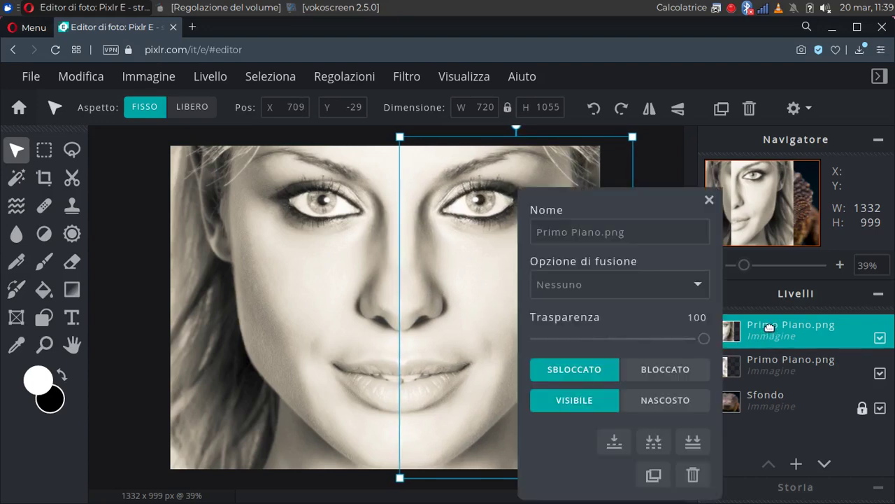
click(614, 440)
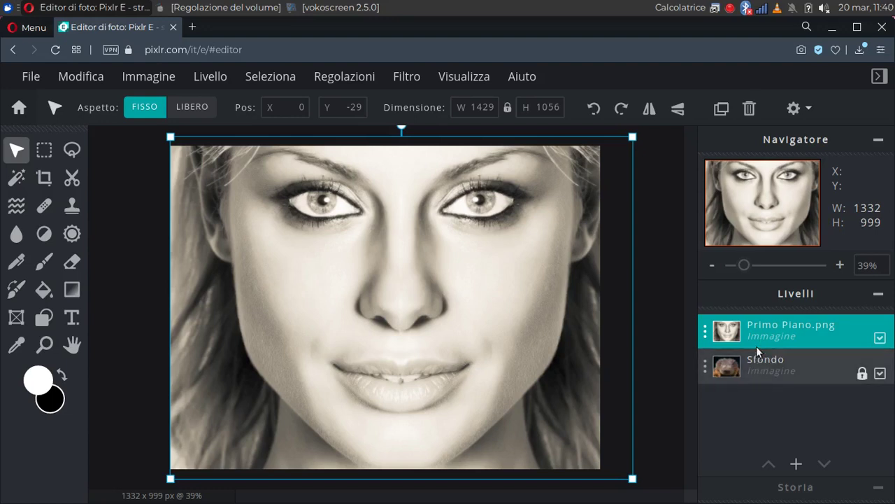
Hide and show the merged face layer to compare it with the lizard background.
scroll(609, 326, down, 1)
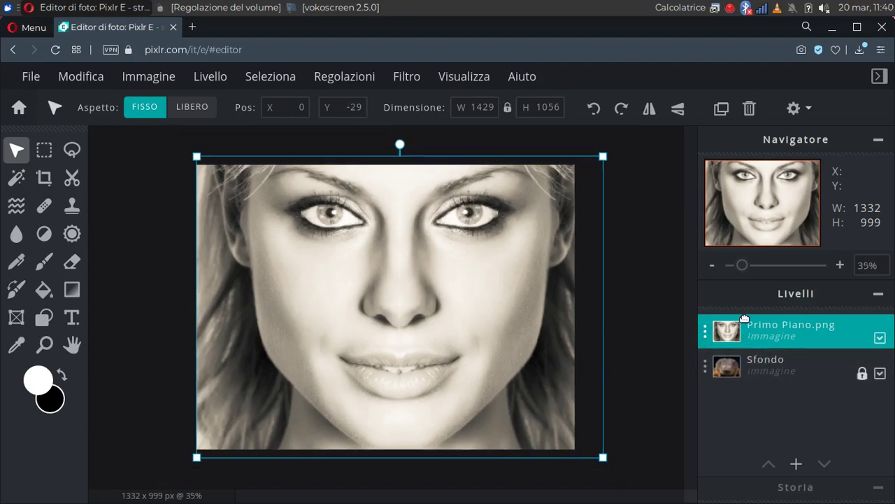
click(880, 337)
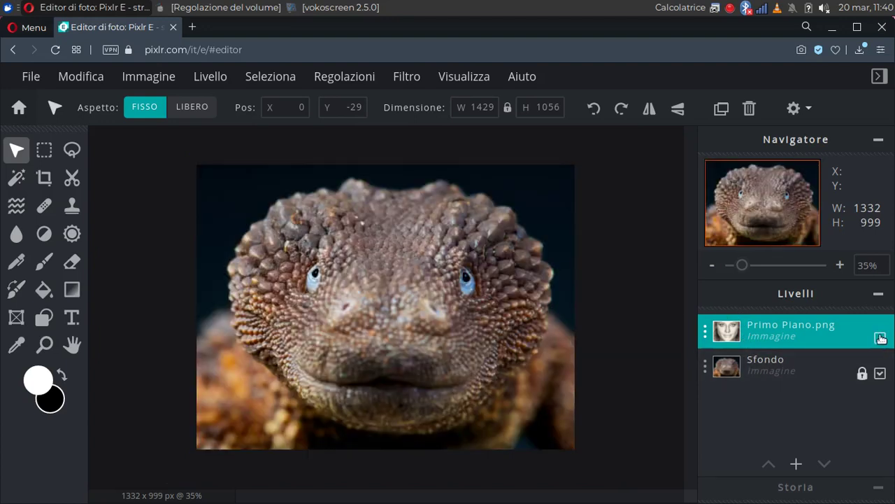
click(880, 338)
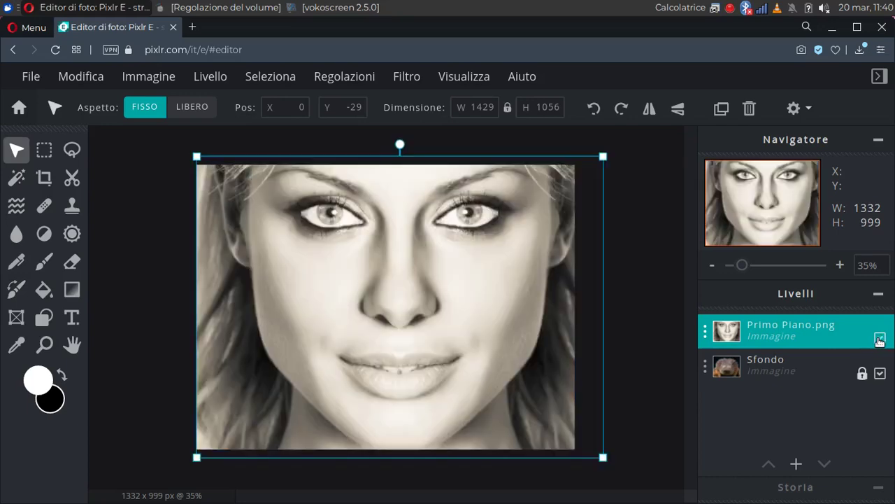
click(880, 339)
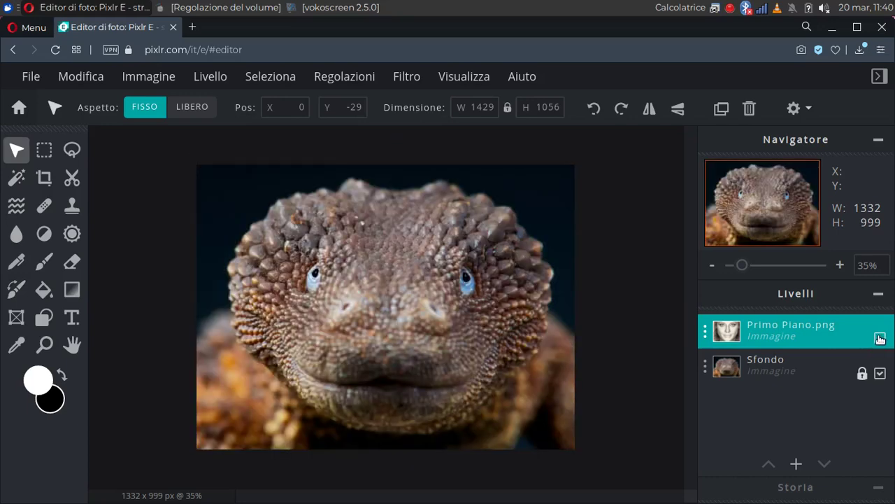
click(880, 338)
Lower the opacity of the merged face layer until the lizard shows through, and select the Sfondo layer.
click(747, 374)
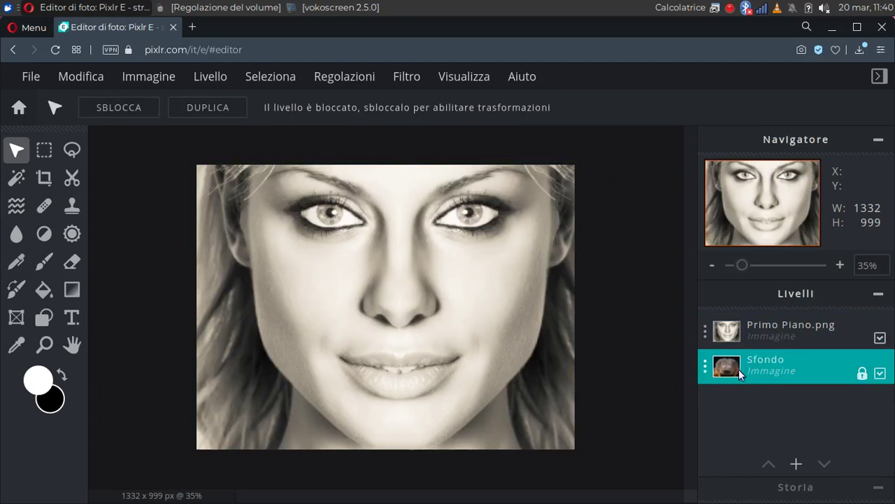
click(744, 329)
click(740, 329)
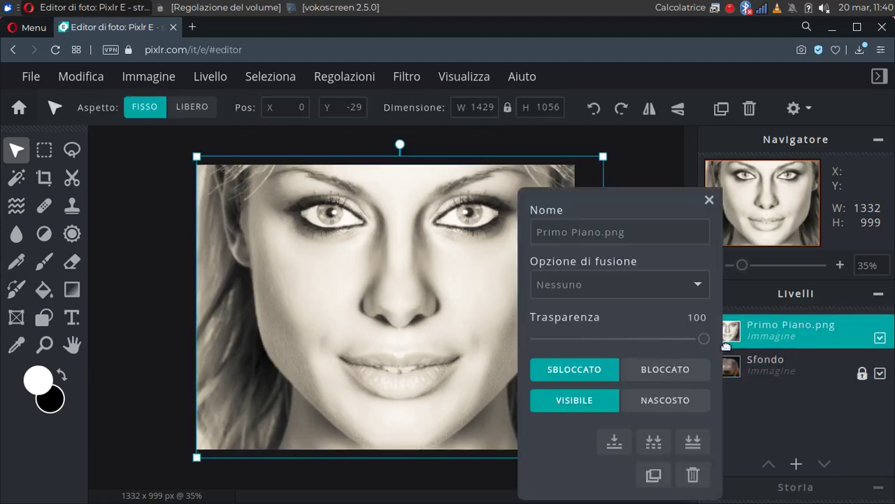
drag(704, 339, 630, 337)
click(789, 376)
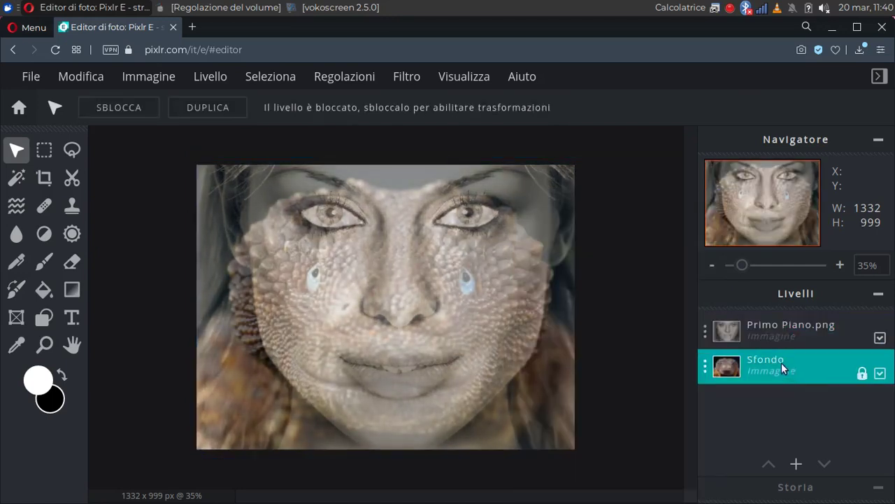
Select the locked Sfondo layer and unlock it to allow transformations.
scroll(654, 299, down, 1)
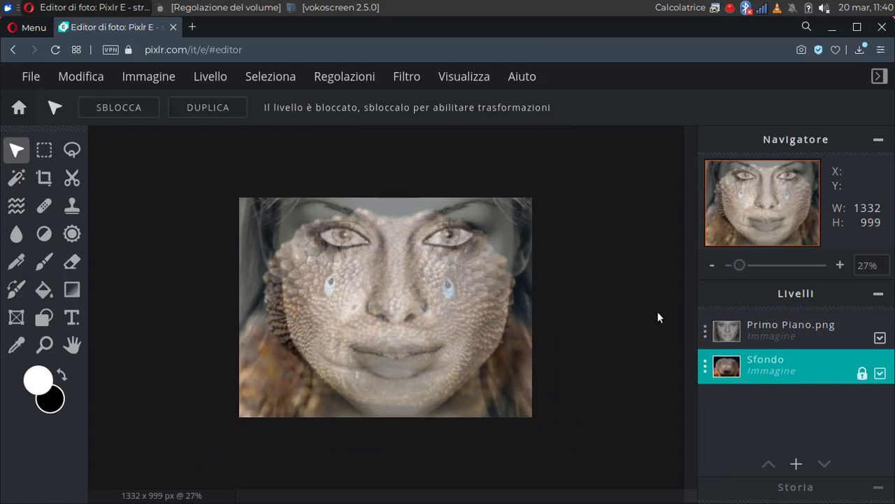
click(759, 331)
click(765, 371)
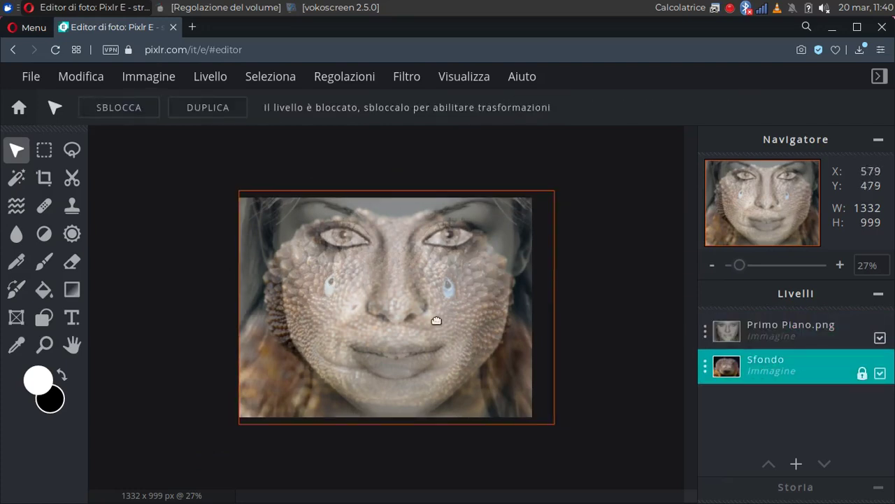
click(730, 337)
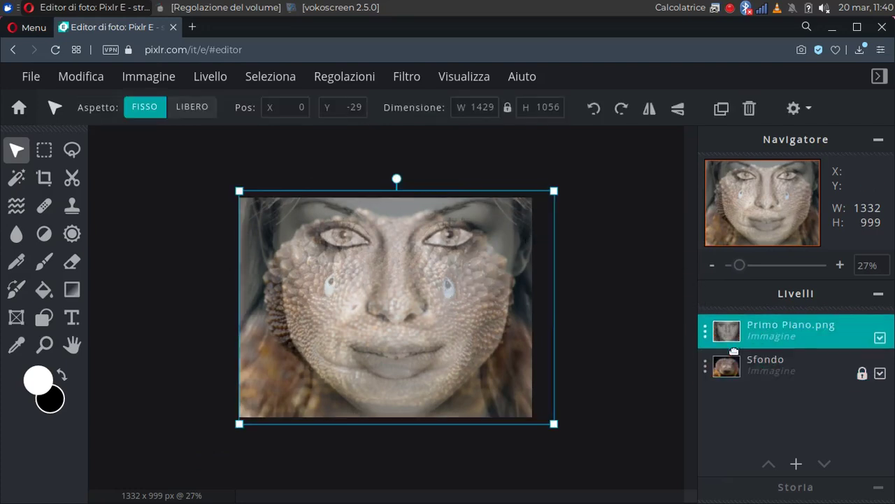
click(734, 376)
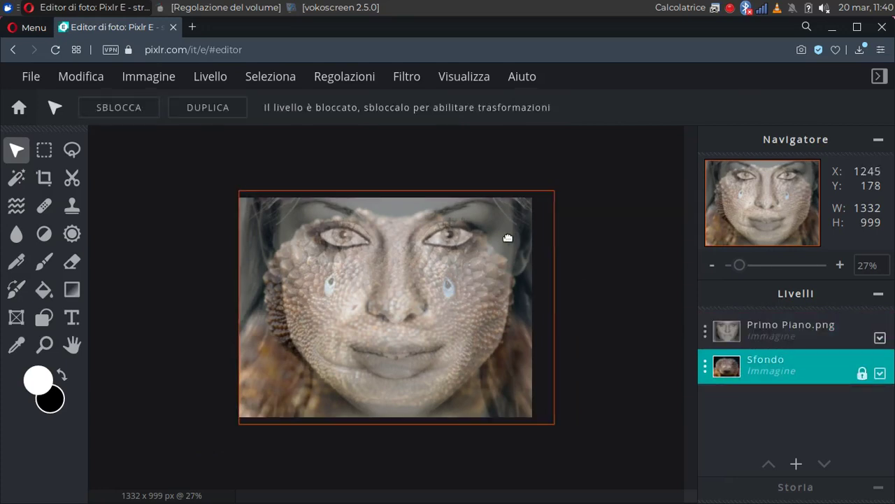
click(120, 107)
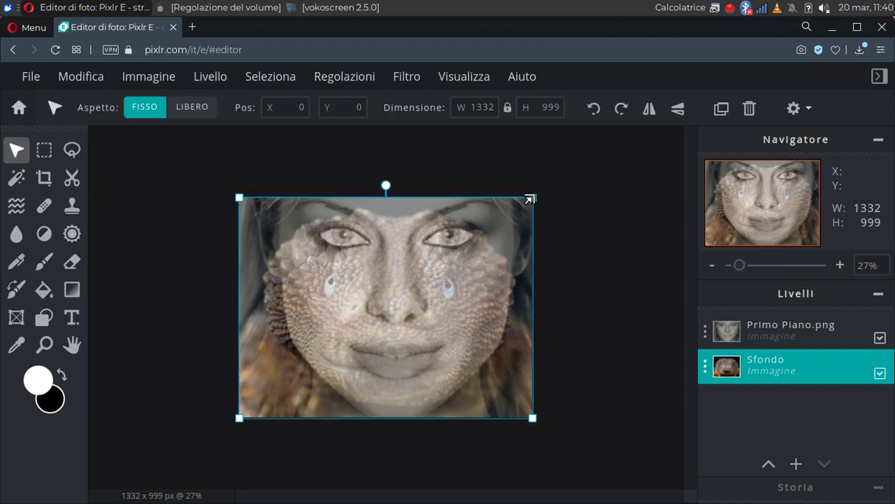
Enlarge the Sfondo layer to 1689 × 1268 px, place it at X -136, Y -192, and rotate it slightly counterclockwise.
drag(529, 200, 575, 166)
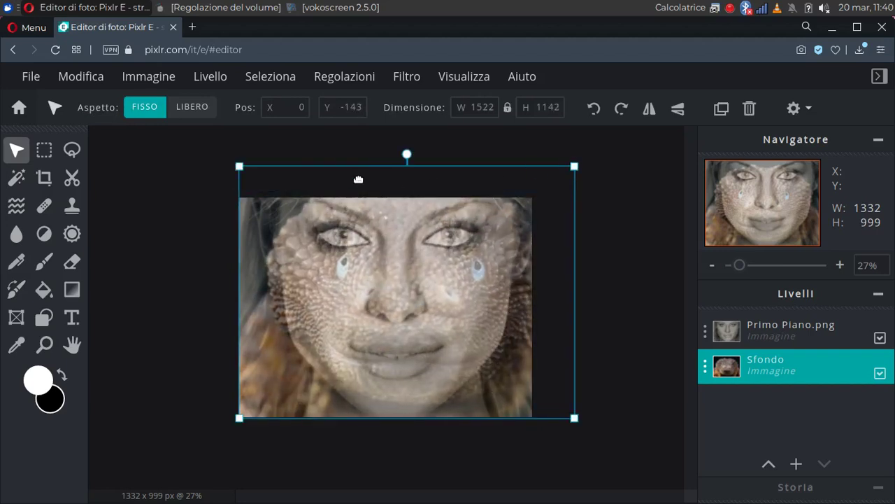
drag(244, 168, 213, 161)
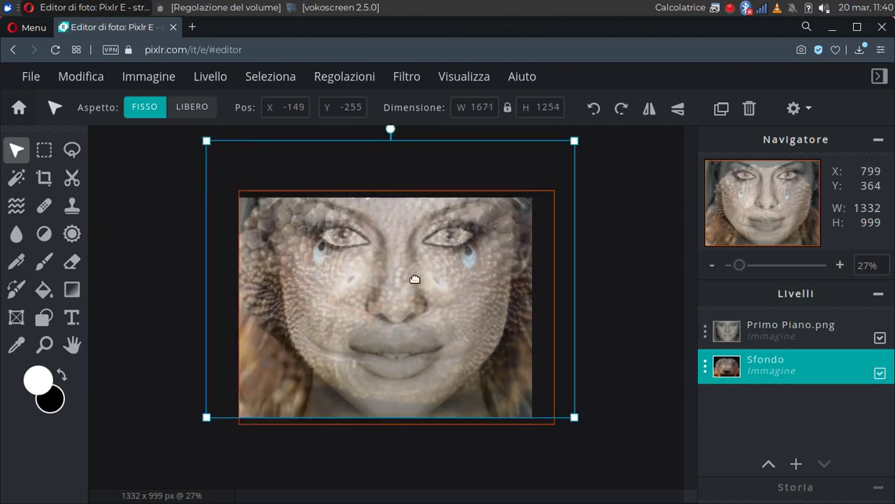
drag(433, 175, 448, 181)
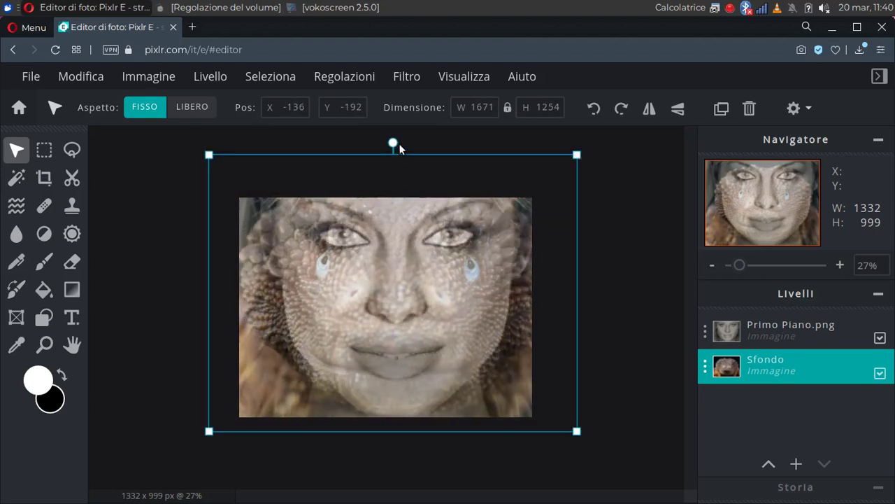
drag(392, 140, 389, 139)
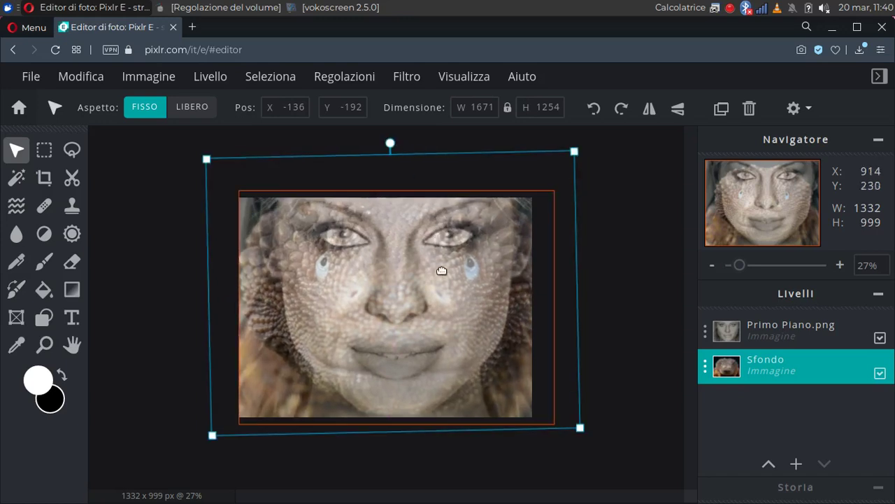
drag(578, 423, 584, 430)
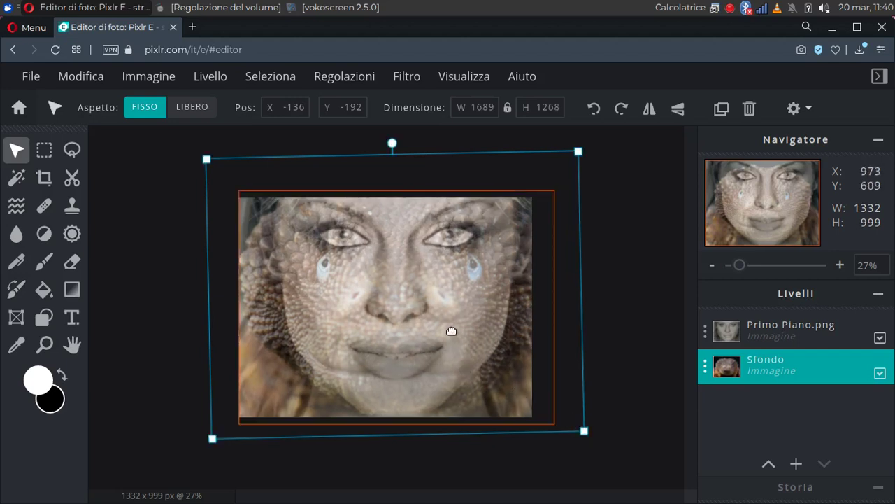
click(391, 287)
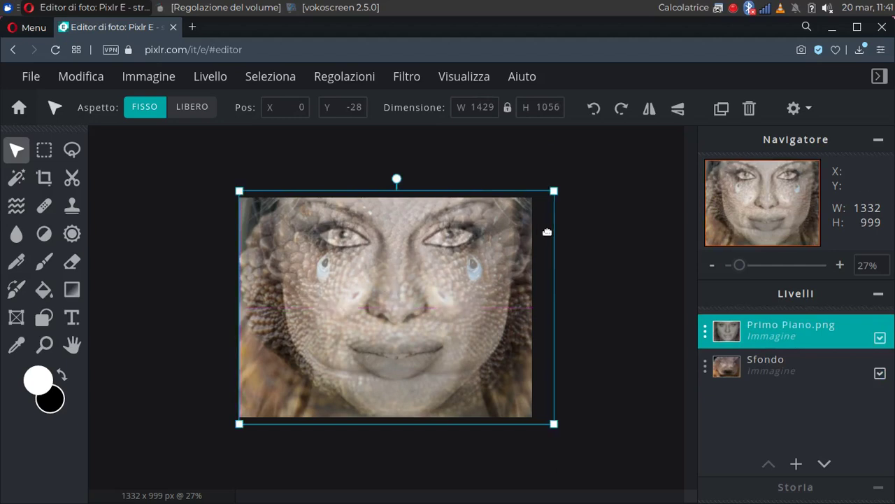
drag(544, 258, 542, 259)
drag(538, 258, 537, 264)
Rotate the Sfondo layer slightly clockwise and move it to X -172, Y -213 to align the lizard with the woman's face.
click(761, 366)
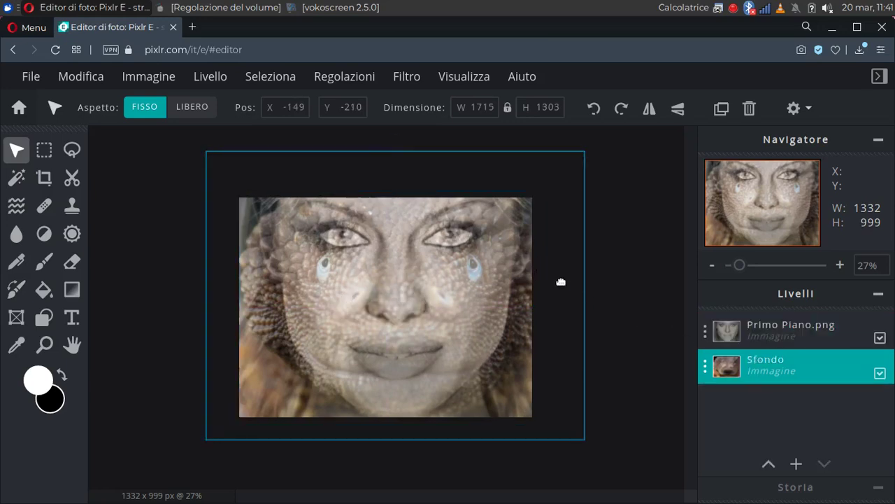
drag(561, 282, 557, 281)
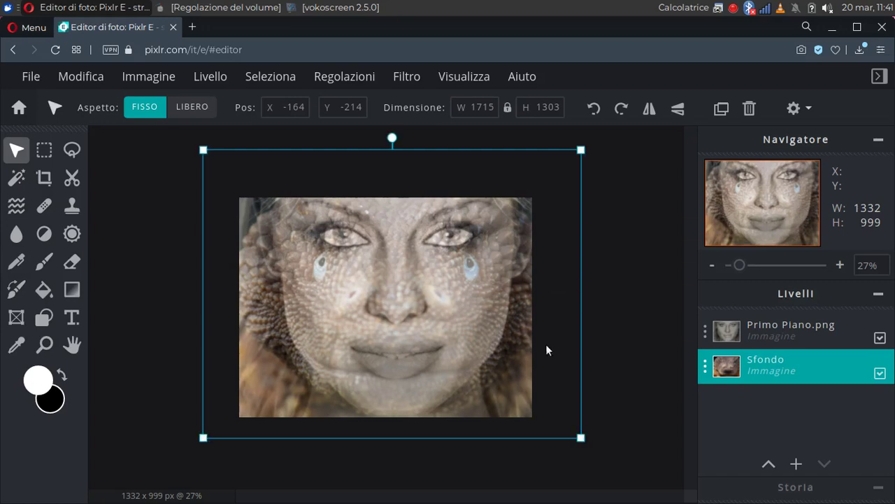
scroll(547, 350, up, 1)
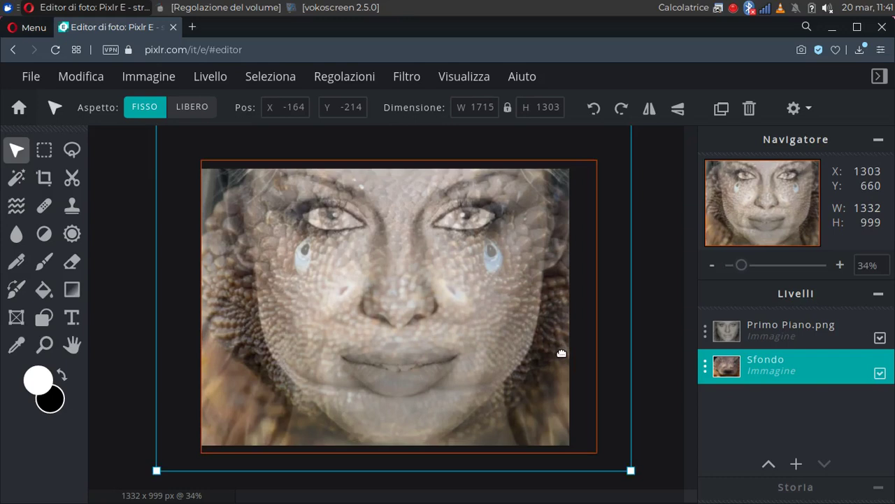
drag(615, 289, 609, 293)
scroll(583, 286, down, 1)
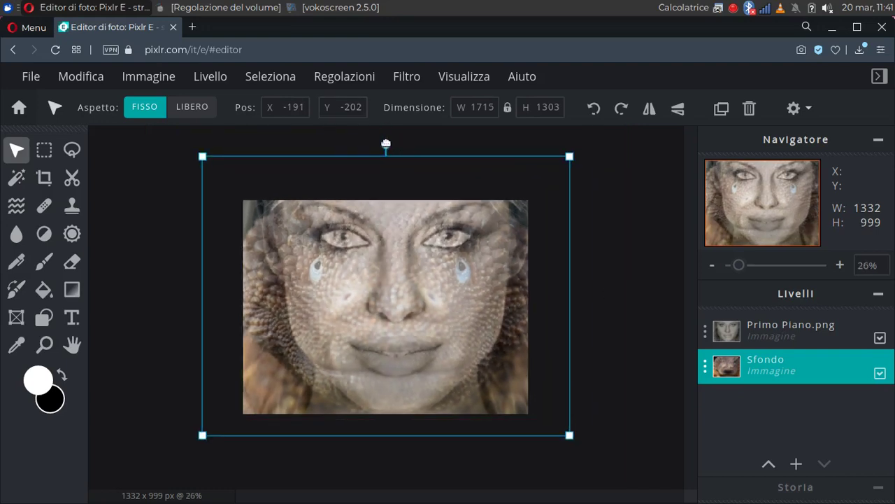
drag(386, 143, 386, 143)
drag(555, 253, 558, 252)
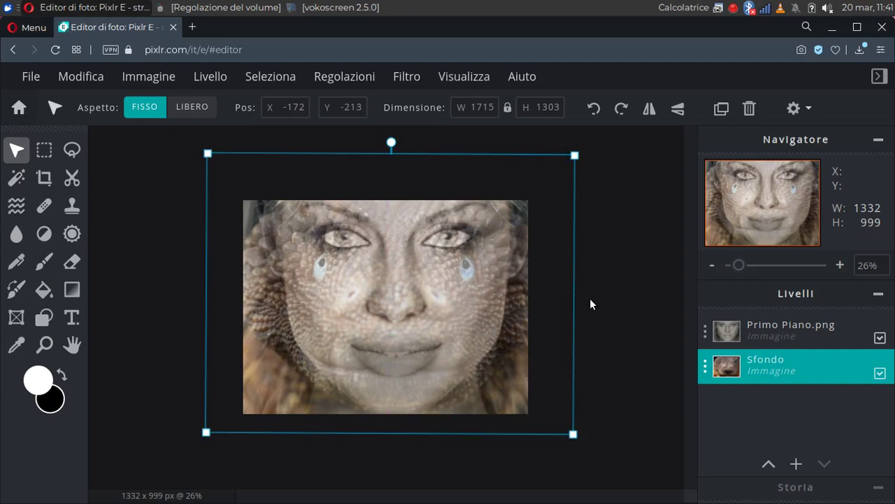
scroll(616, 308, up, 2)
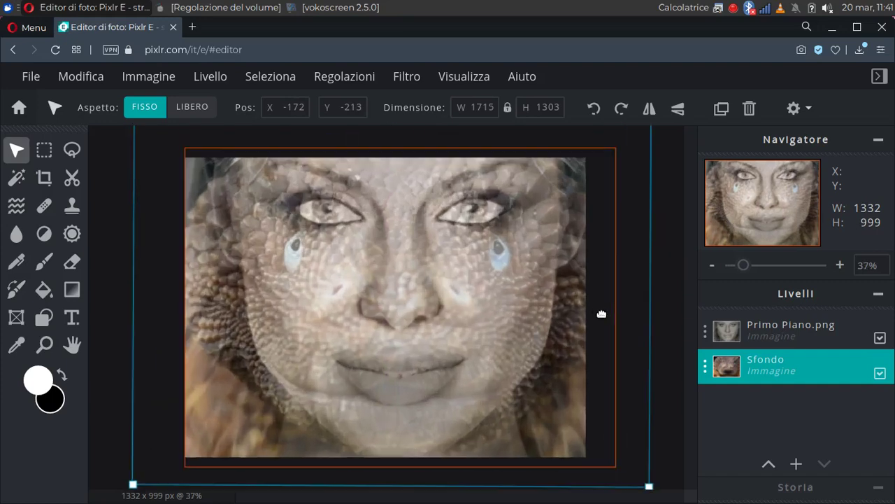
Set the opacity of the Primo Piano.png layer back to 100.
click(766, 336)
click(763, 334)
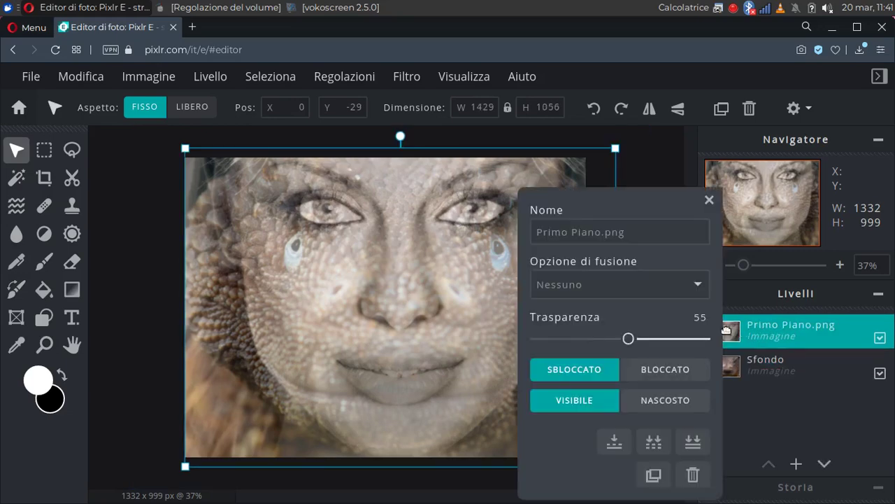
drag(652, 340, 708, 339)
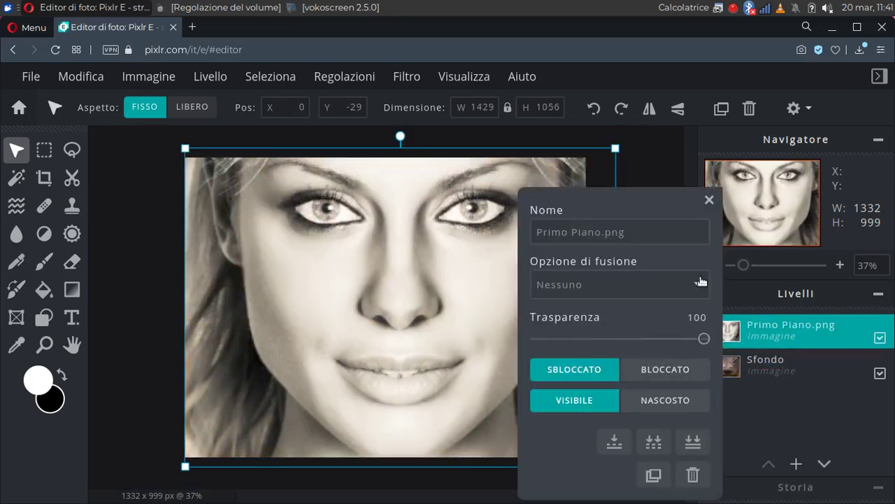
click(708, 200)
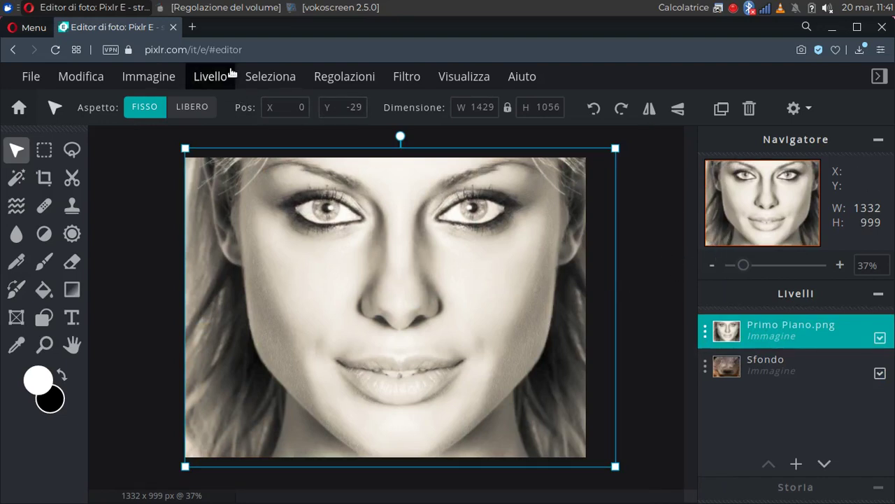
Start the cutout tool on the Primo Piano.png layer, dismiss the ad banner, and invert the mask to keep the whole face.
click(172, 74)
mouse_move(210, 73)
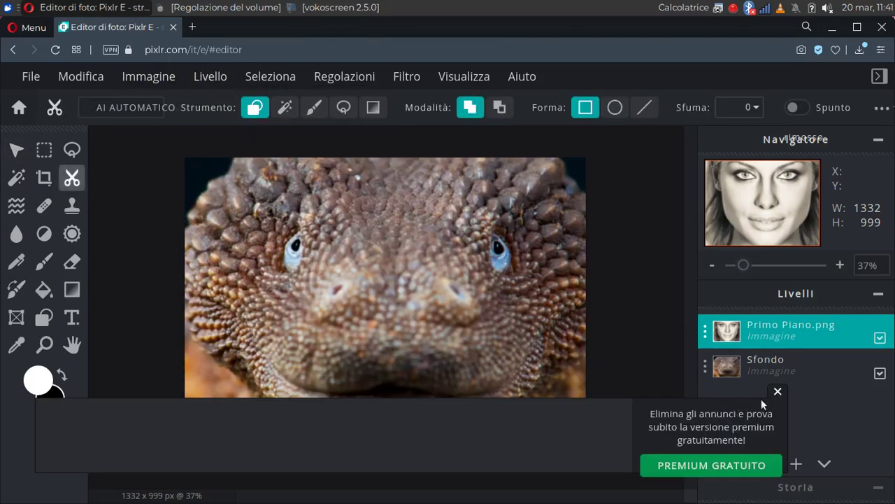
click(778, 392)
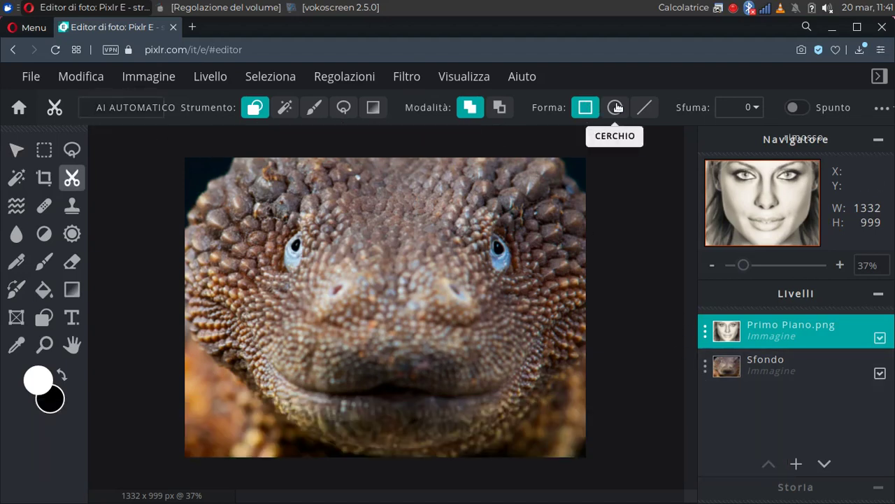
click(883, 110)
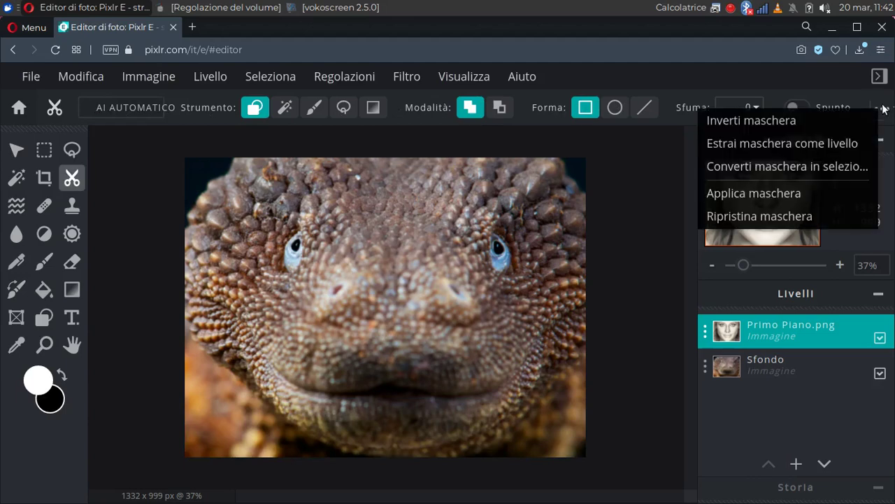
click(794, 122)
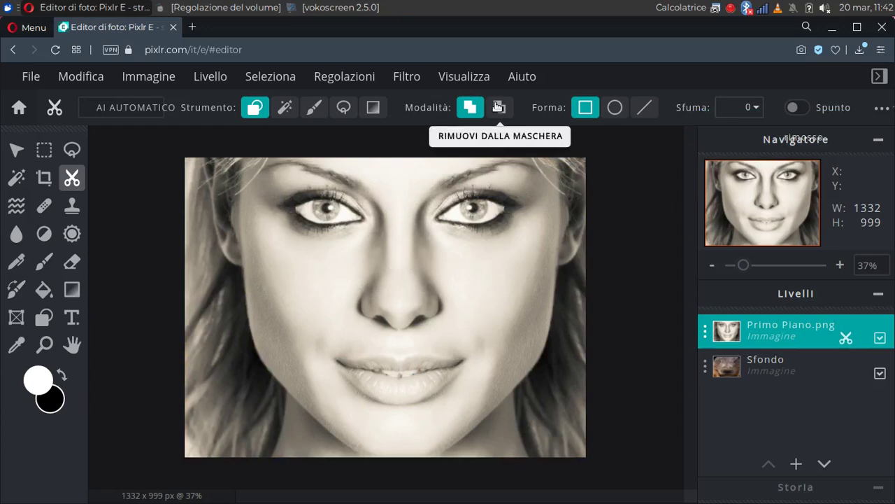
Set the cutout to remove from the mask using the mask brush with a soft 200 px tip.
click(498, 107)
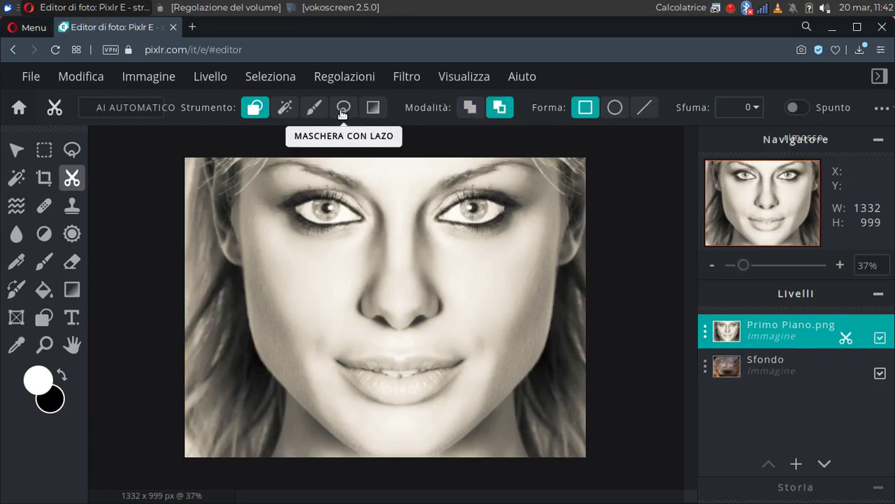
click(314, 110)
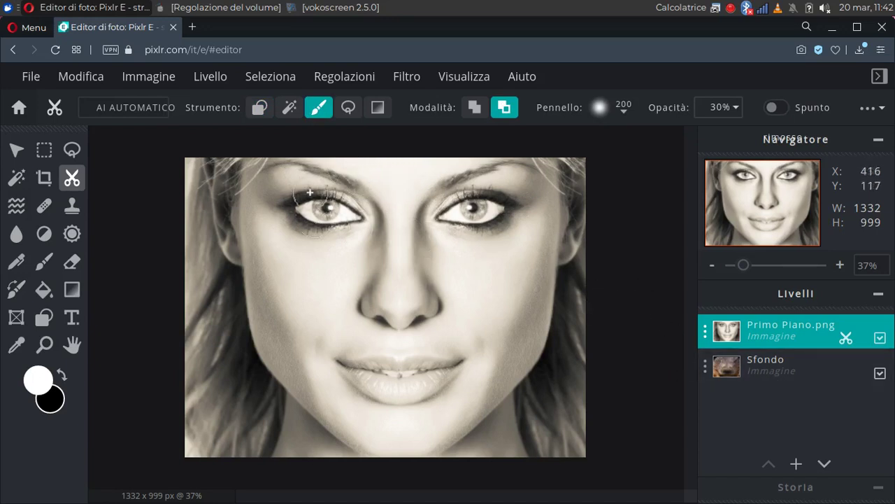
click(599, 107)
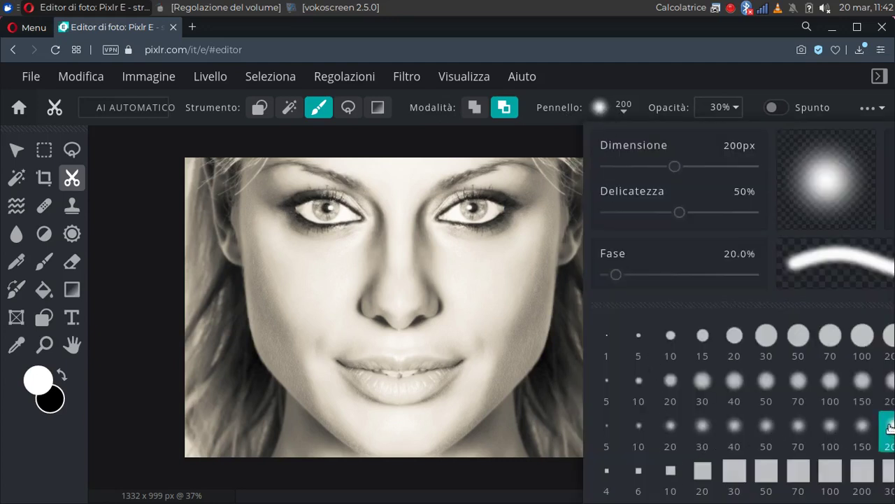
click(624, 106)
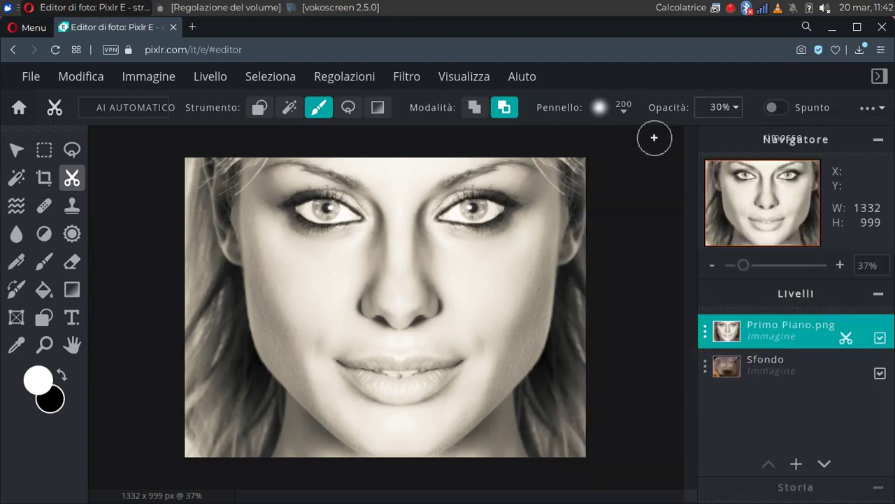
Brush away the forehead, the bridge of the nose and the skin around the left-hand eye to reveal lizard scales, keeping the eye intact.
scroll(340, 263, up, 1)
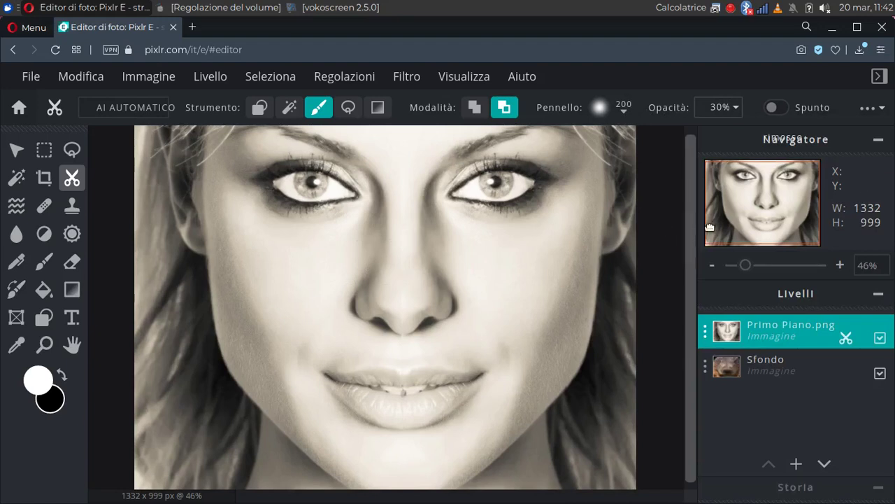
drag(691, 233, 690, 197)
scroll(504, 225, down, 1)
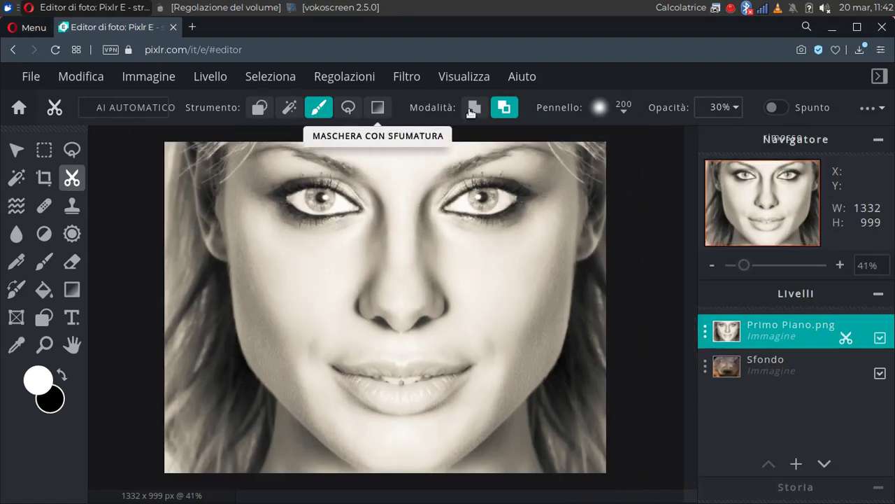
mouse_move(379, 172)
mouse_down()
mouse_move(298, 134)
mouse_move(392, 167)
mouse_move(443, 149)
mouse_move(578, 145)
mouse_up()
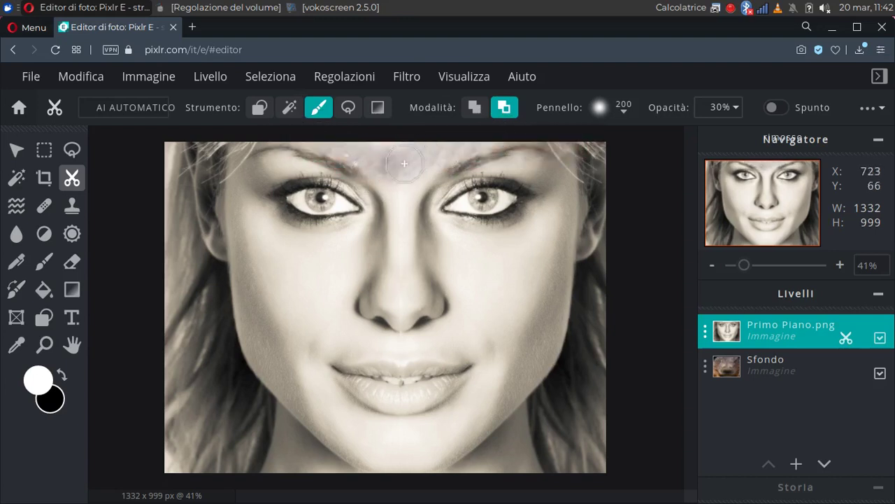
drag(404, 163, 405, 299)
mouse_move(382, 212)
mouse_down()
mouse_move(345, 254)
mouse_move(255, 254)
mouse_move(240, 237)
mouse_up()
mouse_move(308, 163)
mouse_down()
mouse_move(244, 170)
mouse_move(235, 199)
mouse_move(249, 226)
mouse_move(325, 241)
mouse_up()
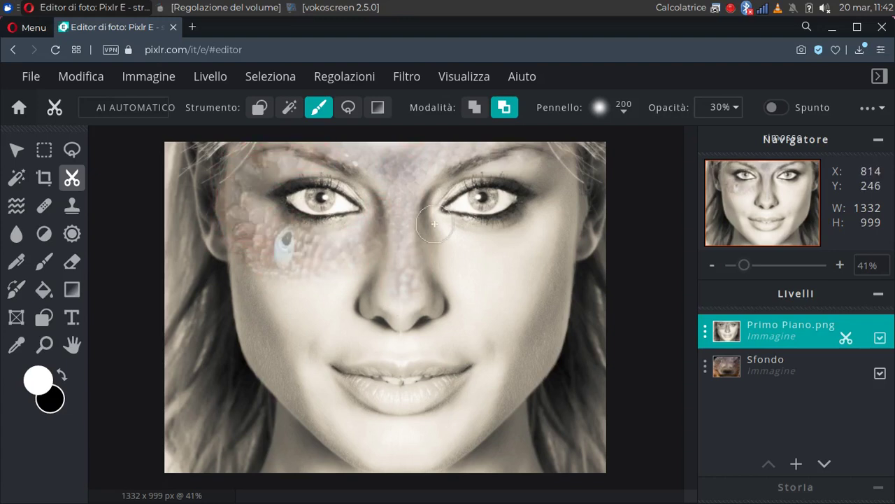
Brush away the skin around the right-hand eye and on both upper cheeks so the lizard scales show through.
mouse_move(434, 224)
mouse_down()
mouse_move(512, 236)
mouse_move(565, 207)
mouse_up()
drag(459, 168, 571, 183)
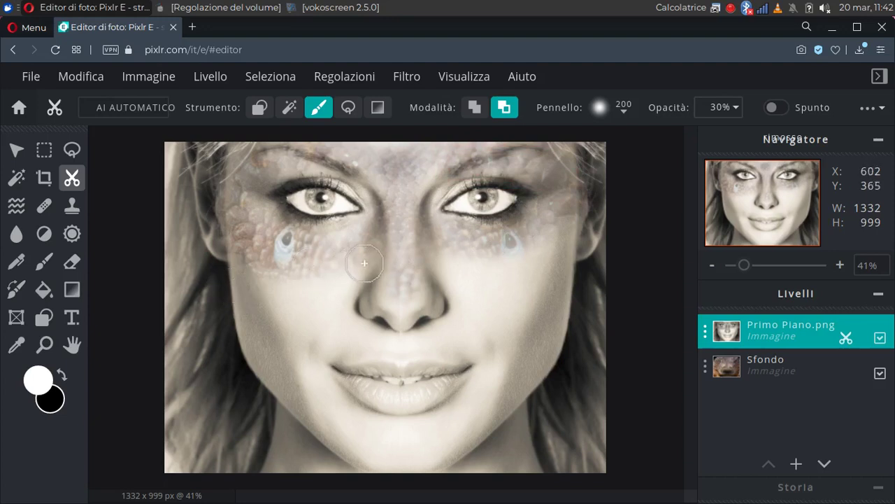
drag(364, 263, 250, 290)
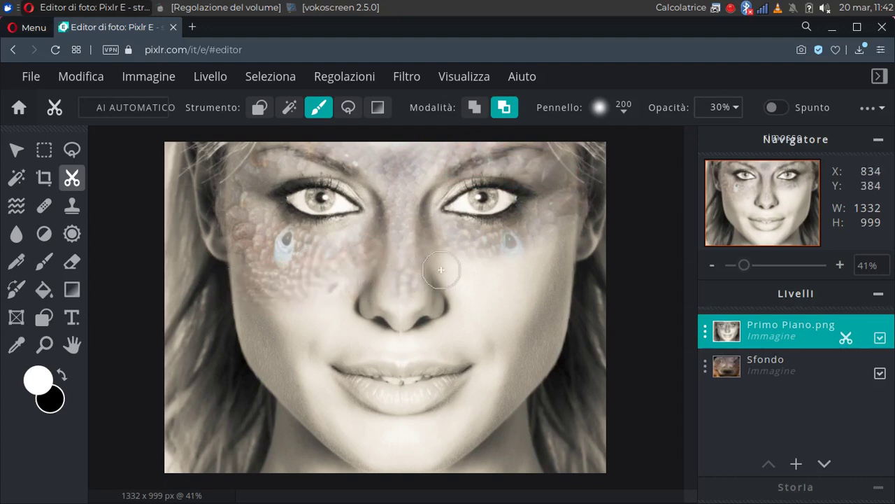
mouse_move(441, 269)
mouse_down()
mouse_move(509, 268)
mouse_move(565, 239)
mouse_up()
mouse_move(450, 286)
mouse_down()
mouse_move(479, 292)
mouse_move(541, 278)
mouse_move(557, 263)
mouse_up()
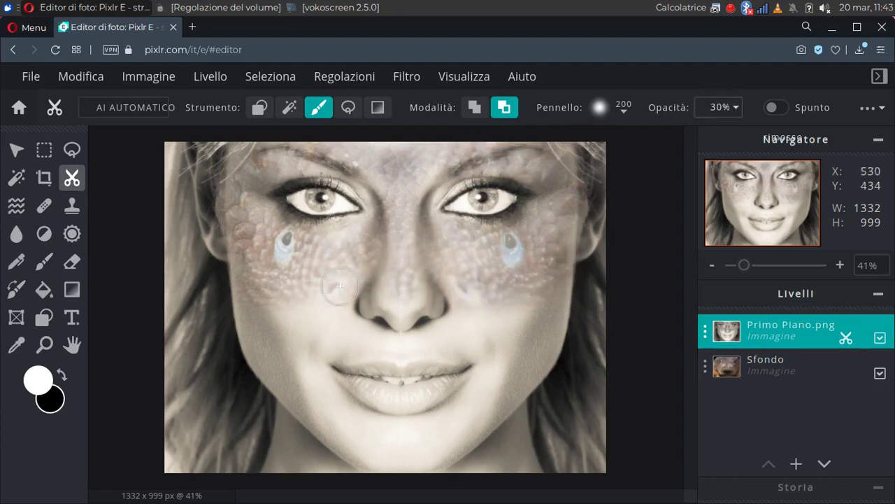
Brush away the lower cheeks, upper lip area, jaw and chin, leaving the lips unmasked.
mouse_move(358, 299)
mouse_down()
mouse_move(257, 318)
mouse_move(394, 291)
mouse_move(514, 311)
mouse_move(560, 305)
mouse_up()
mouse_move(459, 333)
mouse_down()
mouse_move(406, 349)
mouse_move(305, 335)
mouse_move(254, 353)
mouse_up()
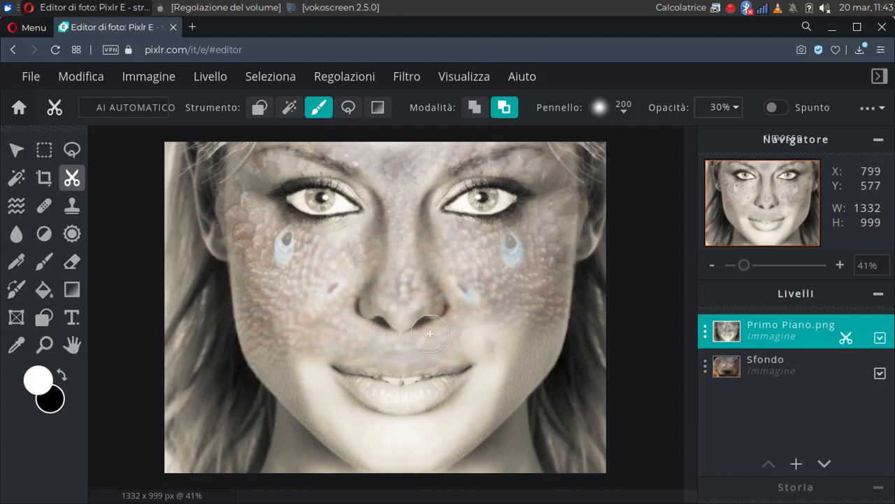
mouse_move(430, 333)
mouse_down()
mouse_move(453, 327)
mouse_move(552, 342)
mouse_up()
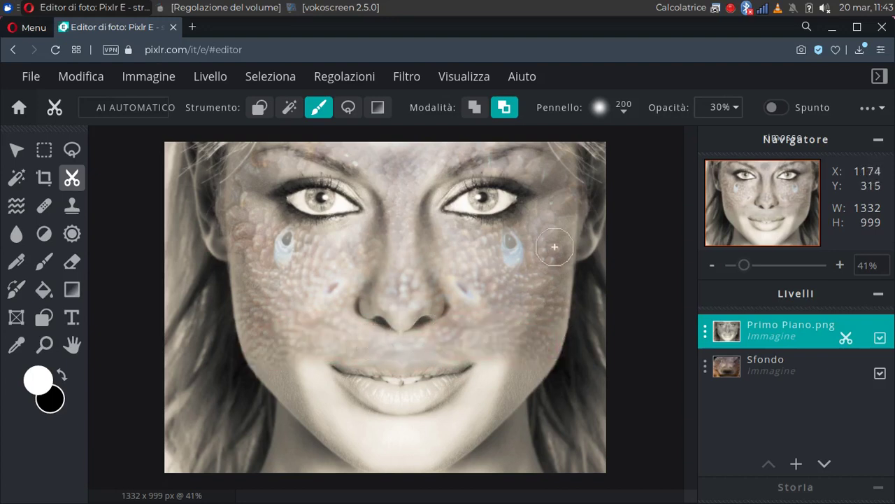
drag(497, 366, 556, 367)
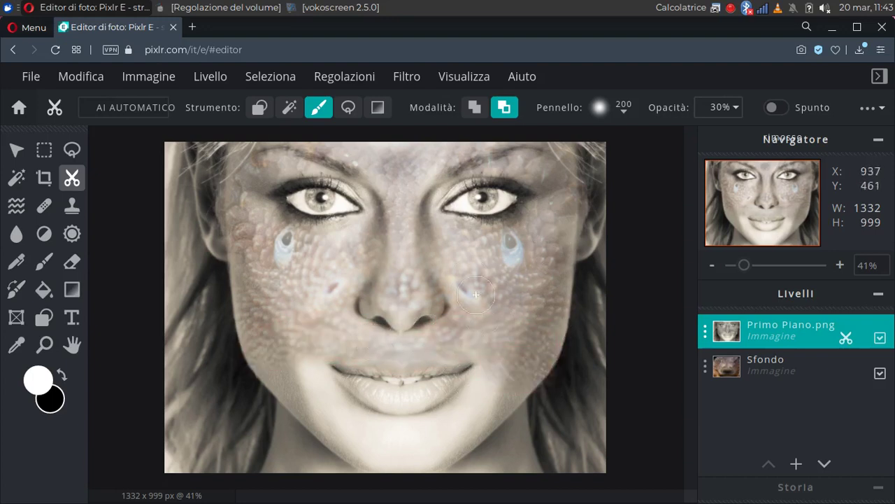
mouse_move(314, 381)
mouse_down()
mouse_move(270, 371)
mouse_move(316, 377)
mouse_move(358, 419)
mouse_move(414, 427)
mouse_move(469, 412)
mouse_move(515, 366)
mouse_up()
mouse_move(500, 409)
mouse_down()
mouse_move(477, 430)
mouse_move(391, 456)
mouse_move(360, 448)
mouse_move(289, 392)
mouse_up()
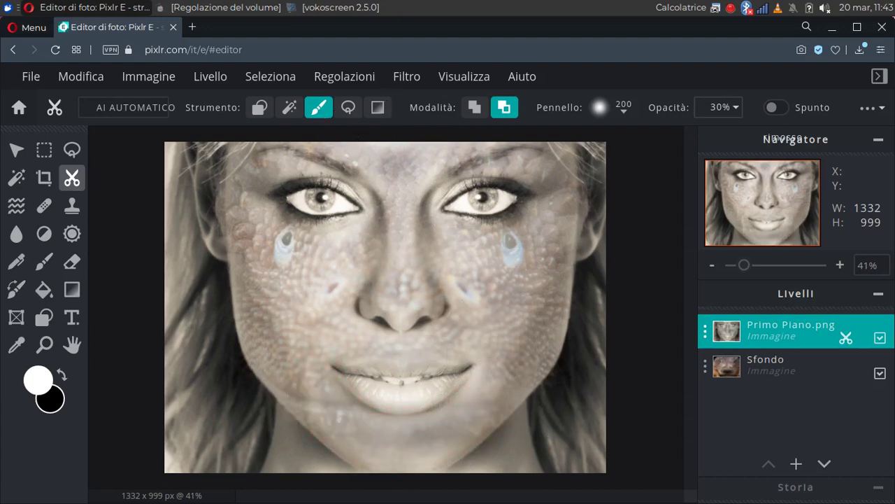
Brush a second pass over the forehead, the areas under both eyes and the side of the nose to strengthen the scales.
mouse_move(391, 185)
mouse_down()
mouse_move(393, 198)
mouse_move(377, 172)
mouse_move(264, 135)
mouse_up()
mouse_move(404, 170)
mouse_down()
mouse_move(396, 160)
mouse_move(462, 136)
mouse_move(560, 137)
mouse_up()
mouse_move(371, 230)
mouse_down()
mouse_move(291, 247)
mouse_move(225, 230)
mouse_up()
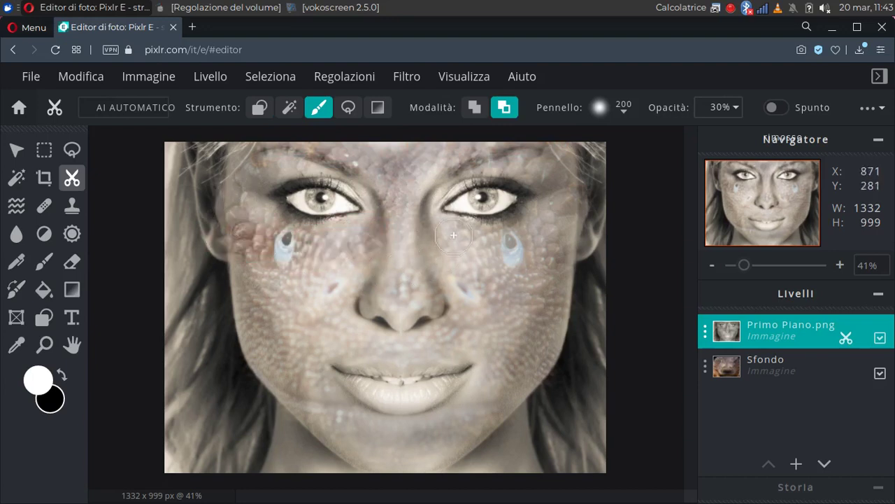
mouse_move(454, 235)
mouse_down()
mouse_move(505, 246)
mouse_move(560, 208)
mouse_up()
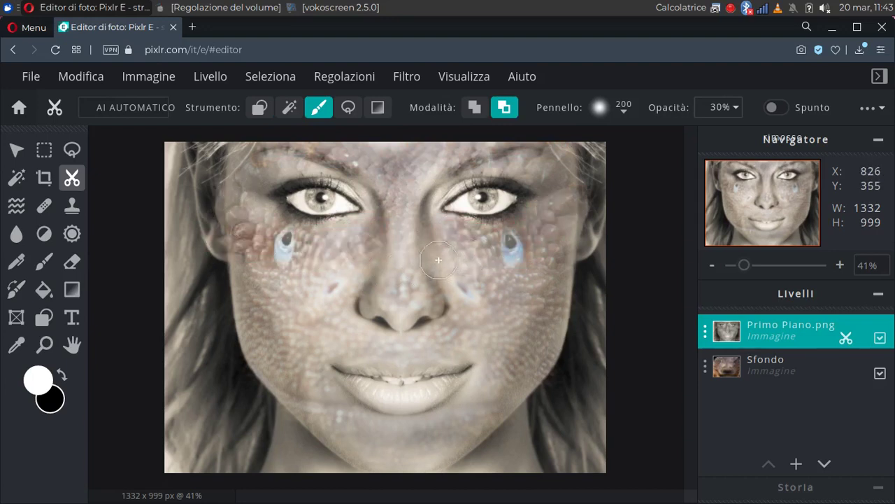
drag(438, 260, 491, 313)
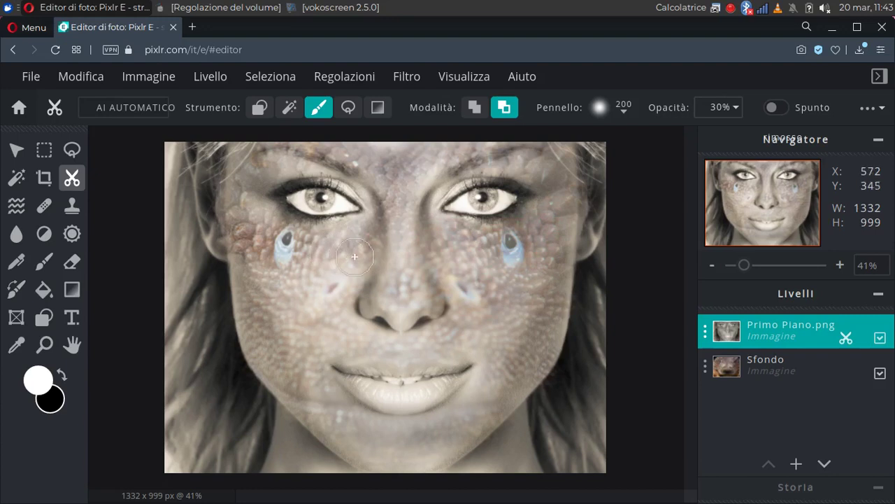
Brush a second pass over both cheeks, the jawline and the area above the upper lip to strengthen the scales.
mouse_move(355, 257)
mouse_down()
mouse_move(296, 306)
mouse_move(248, 324)
mouse_up()
drag(251, 269, 283, 354)
mouse_move(347, 328)
mouse_down()
mouse_move(358, 320)
mouse_move(378, 336)
mouse_move(459, 330)
mouse_move(561, 292)
mouse_up()
mouse_move(568, 294)
mouse_down()
mouse_move(547, 330)
mouse_move(480, 400)
mouse_up()
drag(324, 393, 296, 368)
mouse_move(331, 335)
mouse_down()
mouse_move(415, 348)
mouse_move(510, 329)
mouse_up()
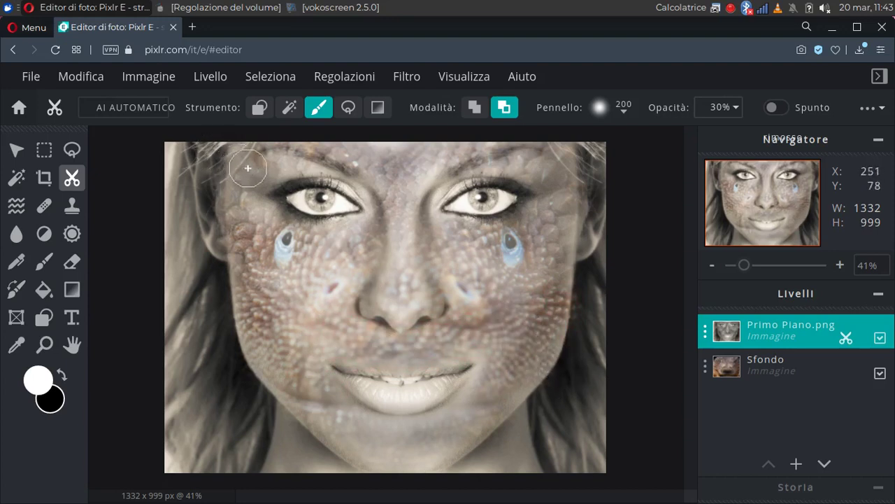
Touch up the mask around the eyes and along the right-hand cheek and jaw, and merge Primo Piano.png with Sfondo into one layer.
mouse_move(281, 161)
mouse_down()
mouse_move(242, 184)
mouse_move(245, 206)
mouse_up()
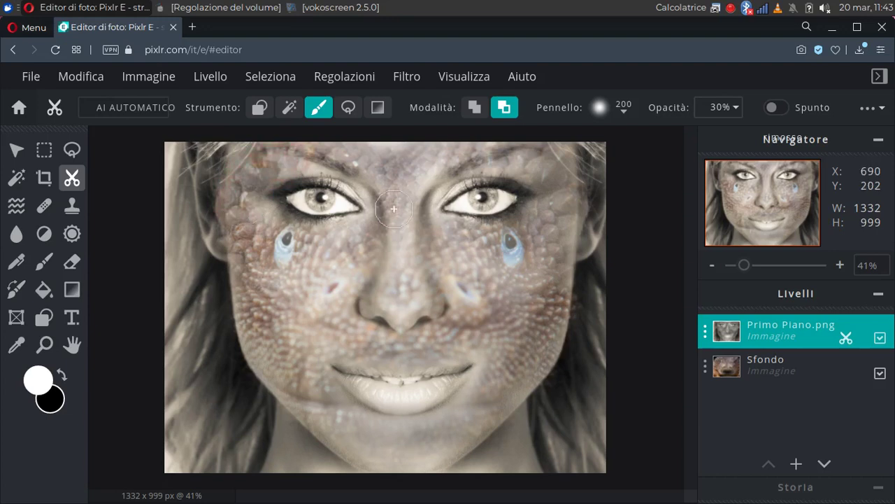
mouse_move(500, 184)
mouse_down()
mouse_move(487, 160)
mouse_move(525, 156)
mouse_move(432, 203)
mouse_up()
drag(554, 251, 552, 296)
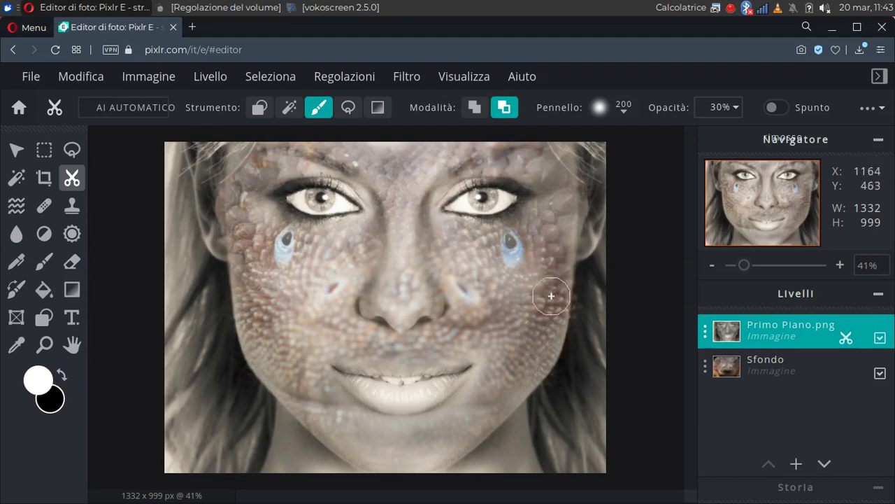
drag(535, 334, 516, 384)
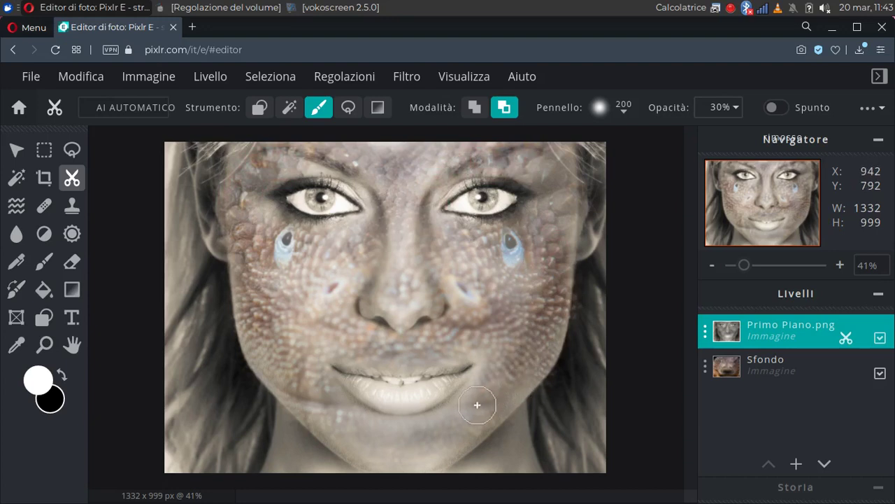
click(782, 329)
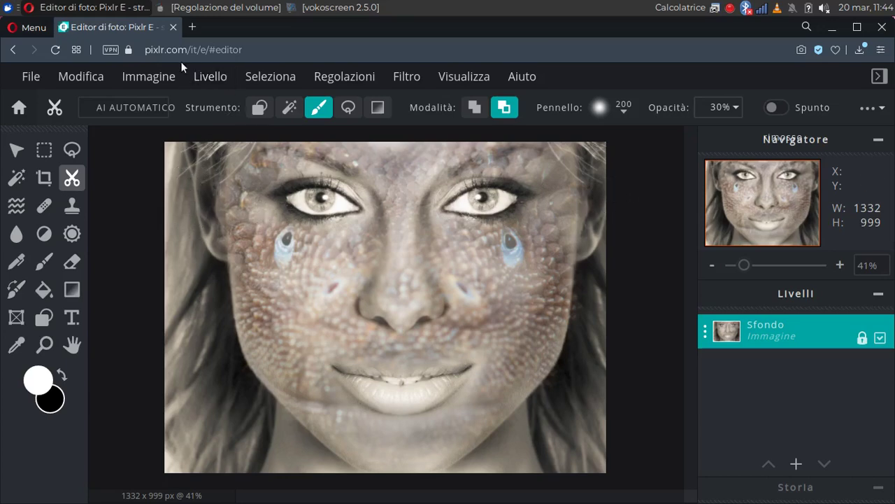
Dismiss the ad banner and crop the canvas to a rectangular selection about 1291 × 1002 px that excludes the left edge strip.
click(44, 149)
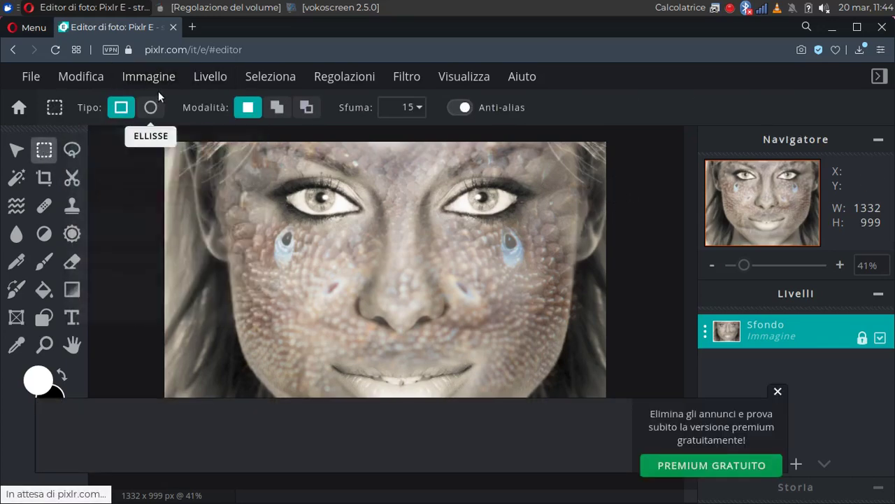
click(779, 390)
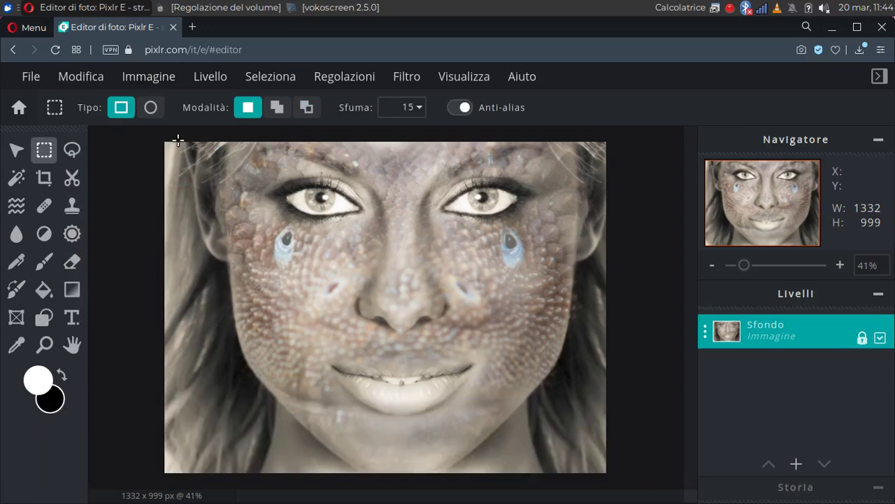
drag(178, 141, 606, 474)
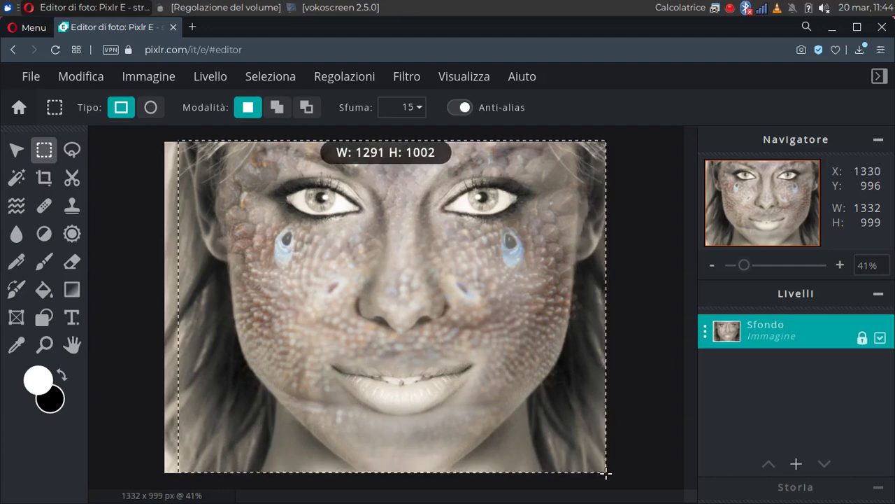
click(140, 79)
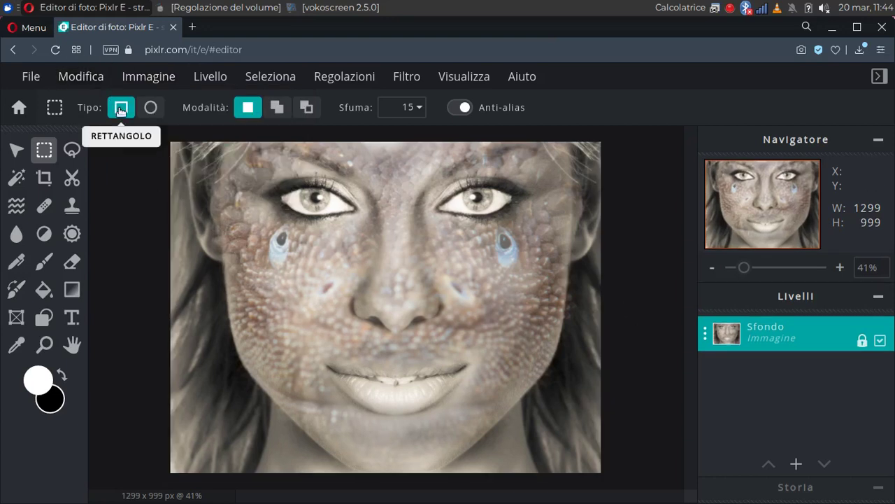
Set the rectangular selection's feather to 0 and crop the canvas to 1277 × 997 px, trimming the remaining left edge strip.
click(418, 109)
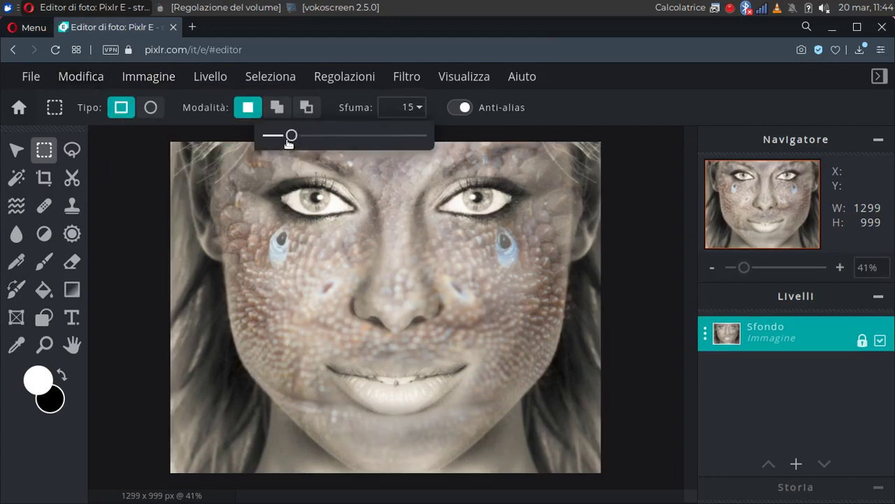
drag(289, 142, 224, 131)
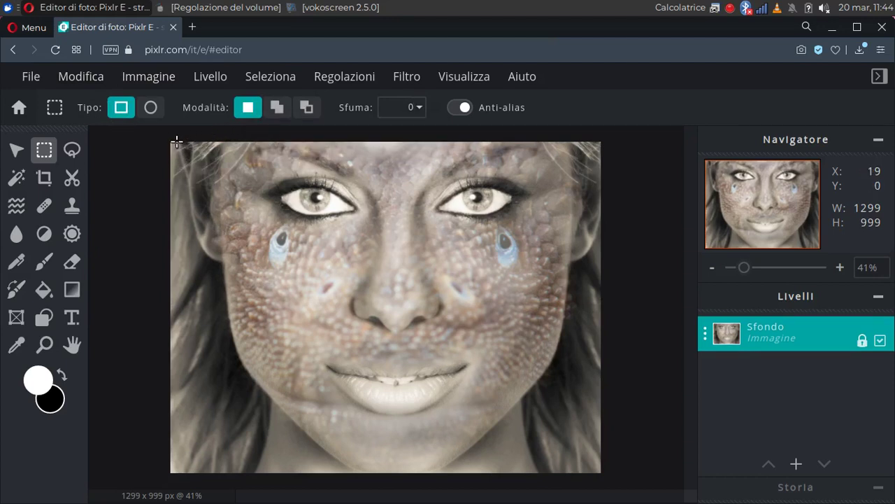
drag(177, 142, 600, 472)
click(137, 76)
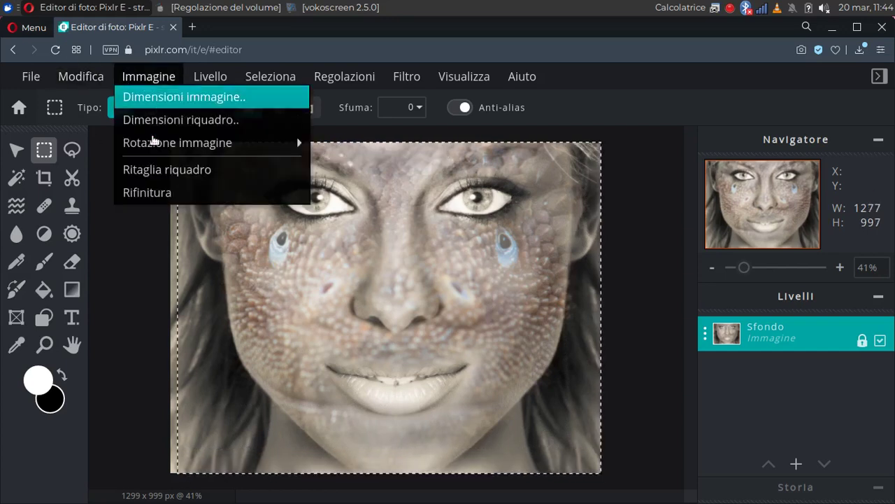
click(139, 170)
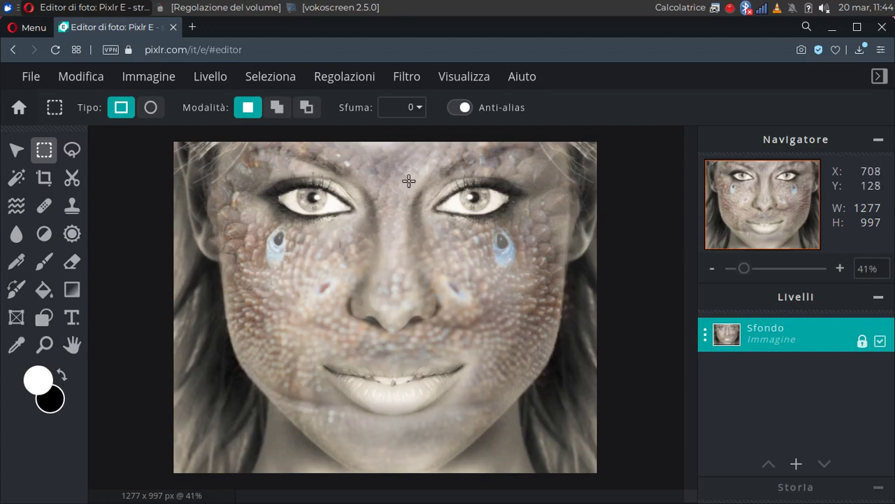
Outline the whole face with the freehand lasso and invert the selection so it covers the hair, ears and neck.
click(72, 150)
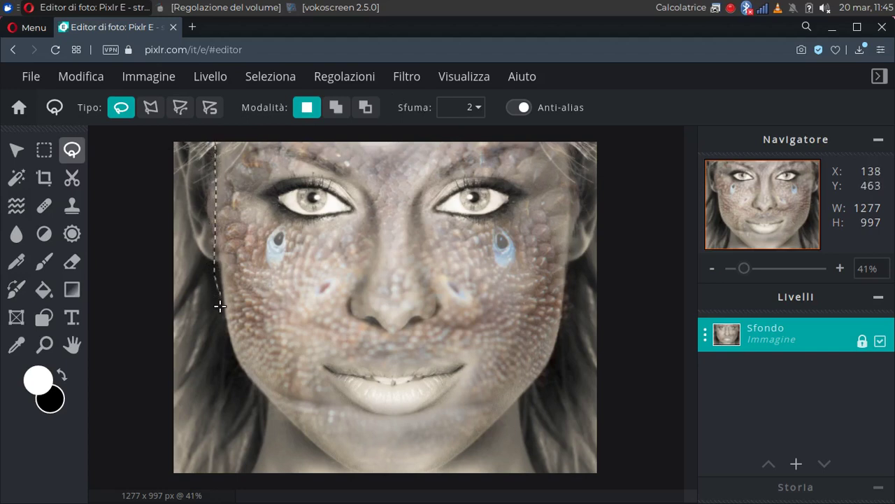
mouse_move(235, 365)
mouse_down()
mouse_move(255, 393)
mouse_move(342, 466)
mouse_move(390, 478)
mouse_move(451, 467)
mouse_move(471, 453)
mouse_move(529, 396)
mouse_move(557, 341)
mouse_move(572, 213)
mouse_move(558, 130)
mouse_up()
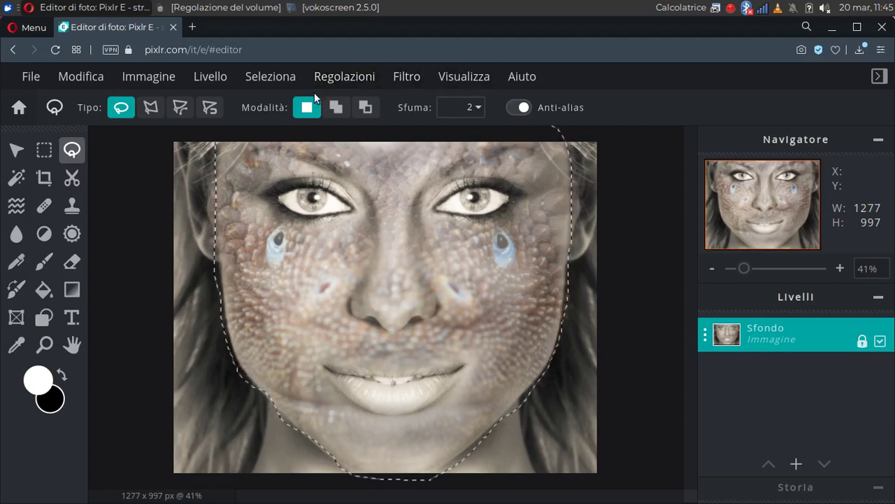
drag(210, 131, 209, 145)
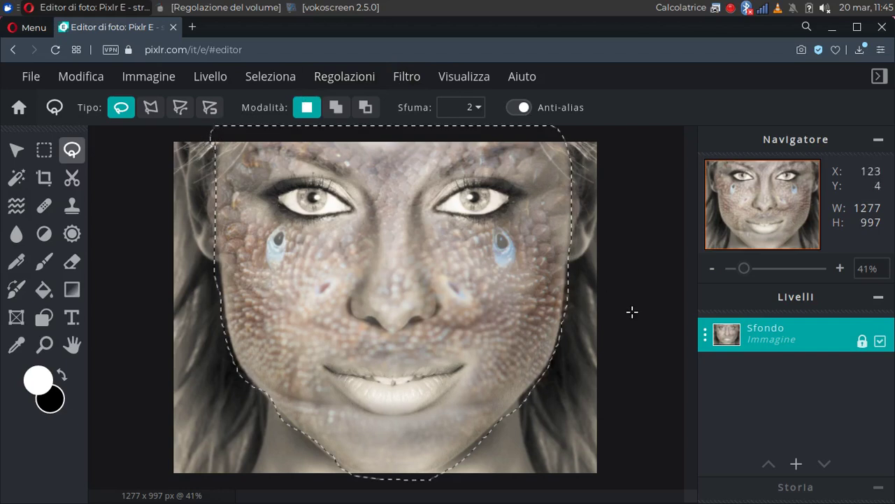
click(260, 73)
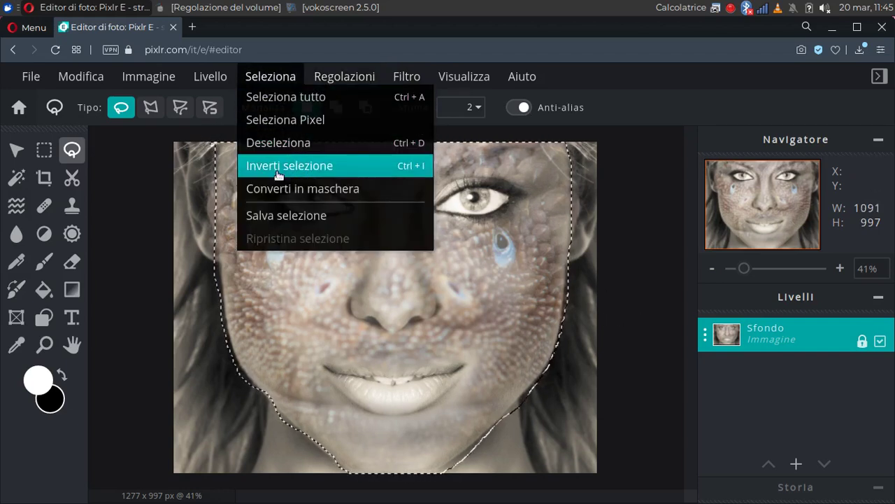
key(ctrl+i)
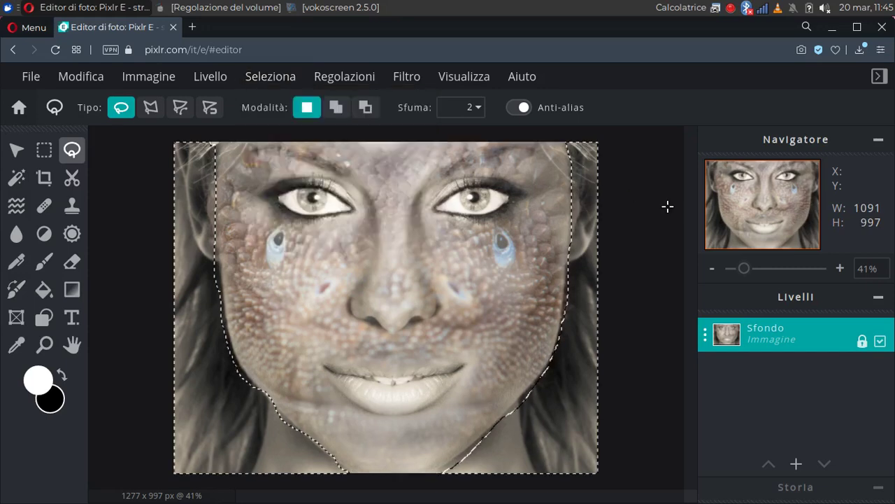
Apply the Sfoca blur filter to the selected area around the face.
click(405, 76)
mouse_move(440, 124)
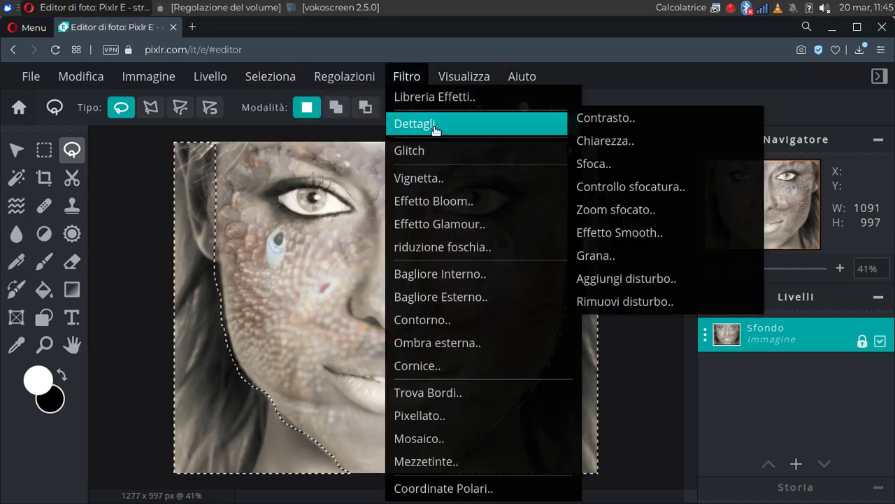
click(601, 165)
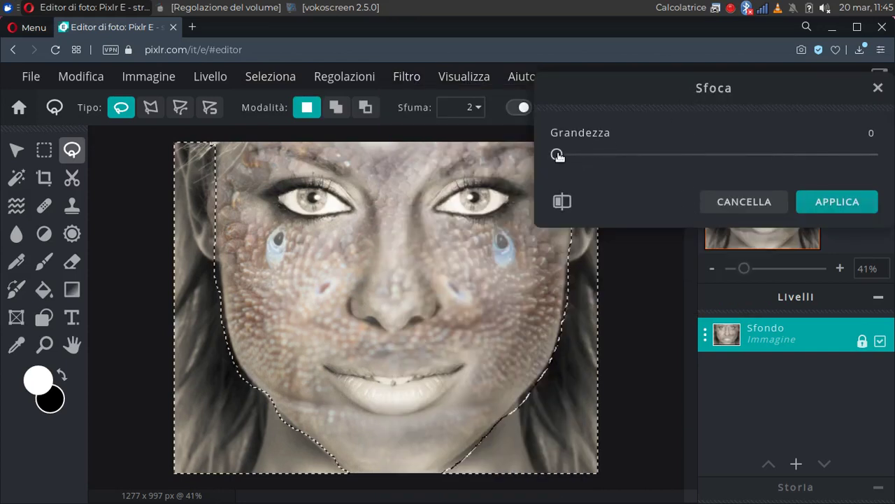
drag(558, 155, 641, 155)
click(837, 202)
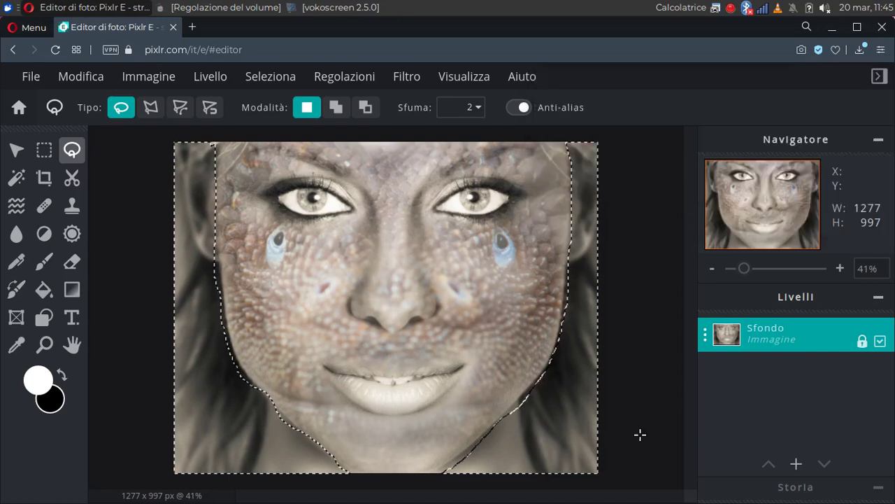
Clear the selection of the blurred area around the face.
click(281, 79)
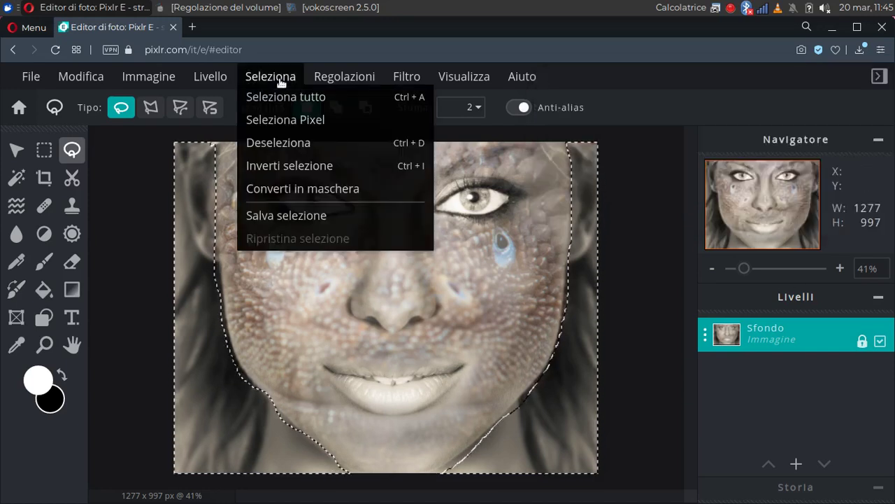
click(290, 143)
scroll(547, 406, up, 1)
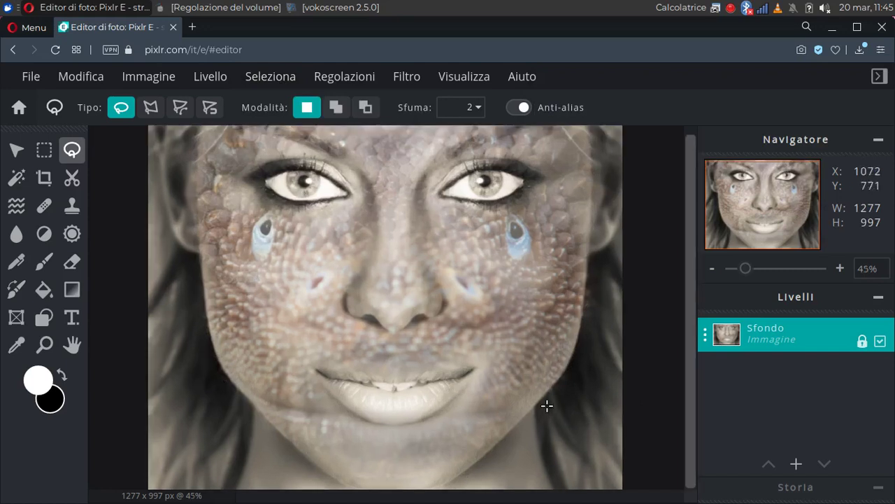
scroll(549, 406, down, 1)
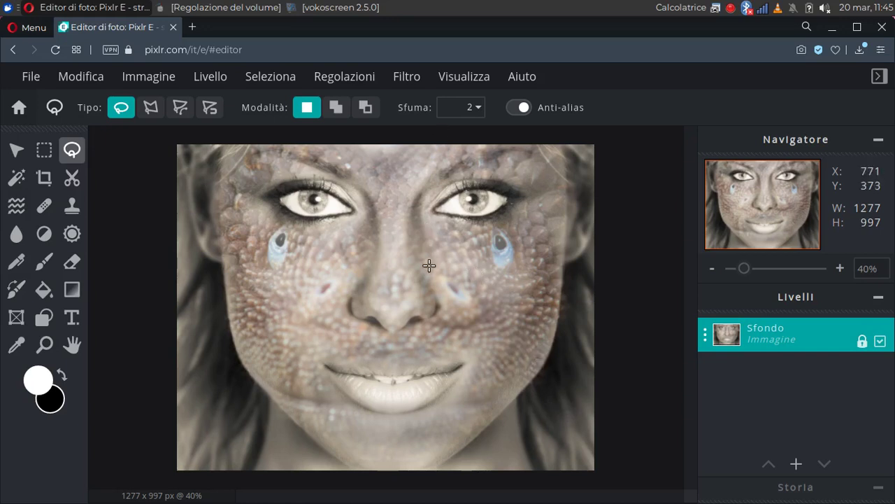
Apply the Darkstreet effect from the Artzy category of the effects library to the whole image at strength 58.
click(408, 80)
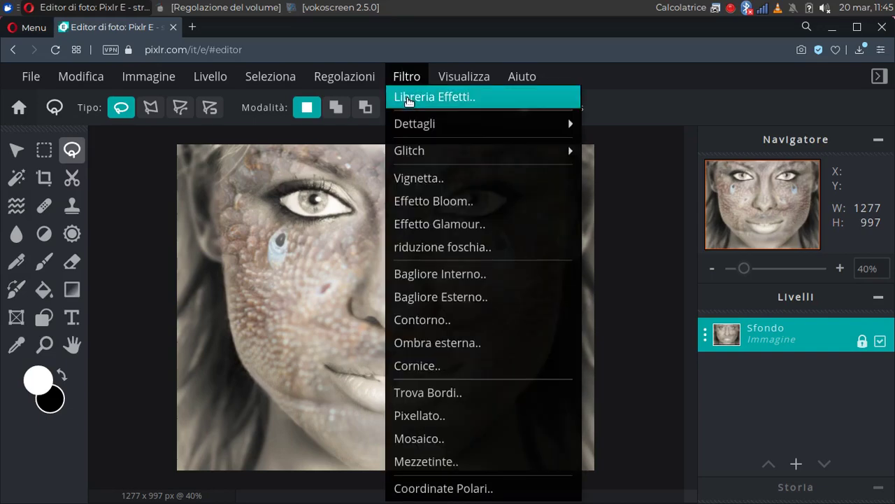
click(410, 99)
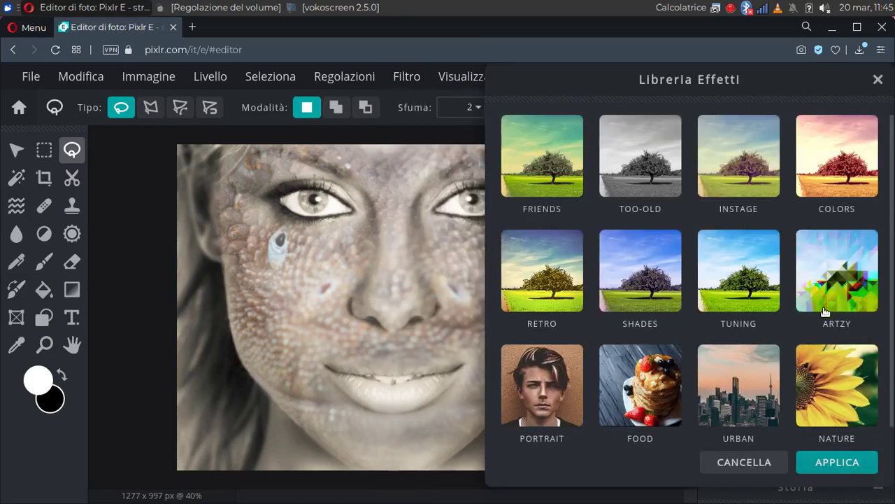
click(846, 289)
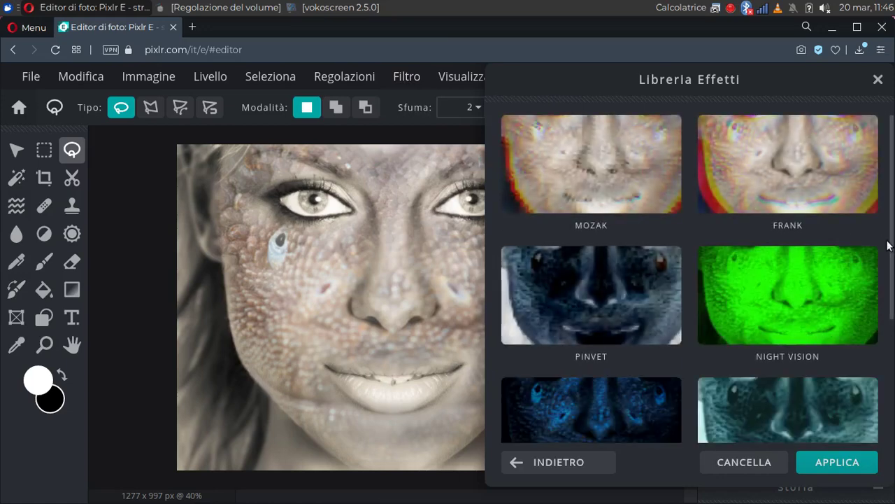
drag(892, 246, 885, 343)
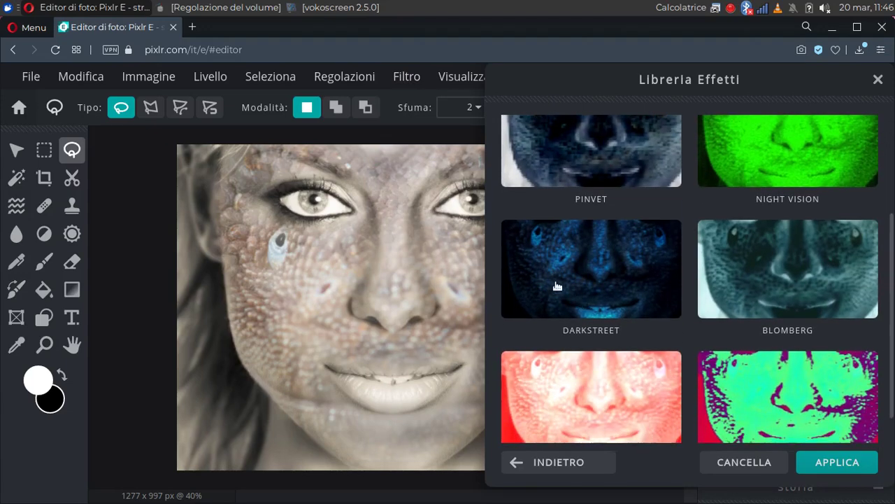
click(554, 285)
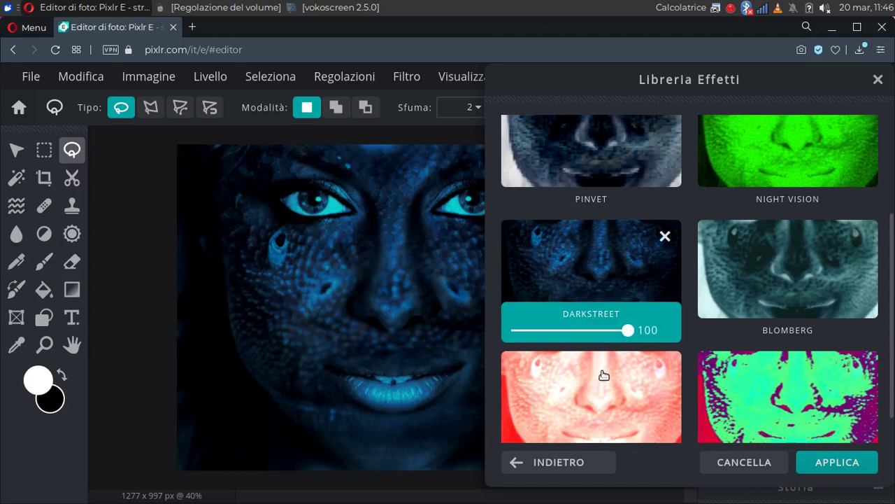
drag(629, 334, 585, 337)
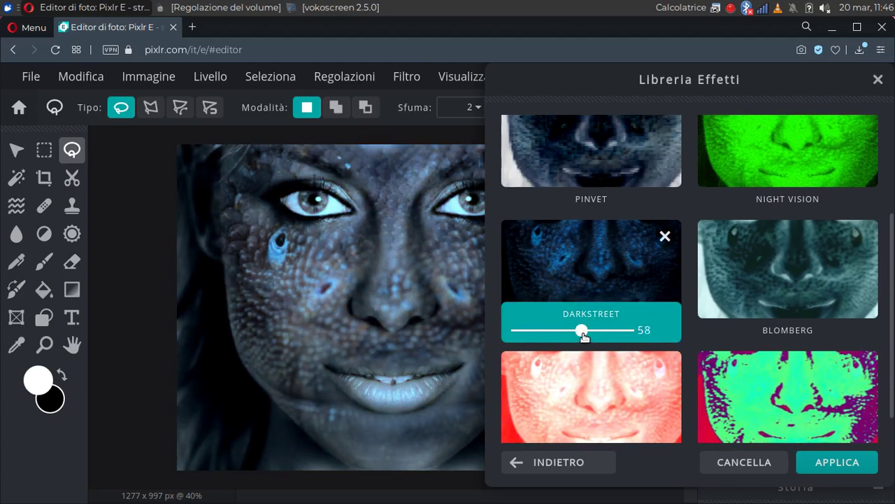
click(838, 464)
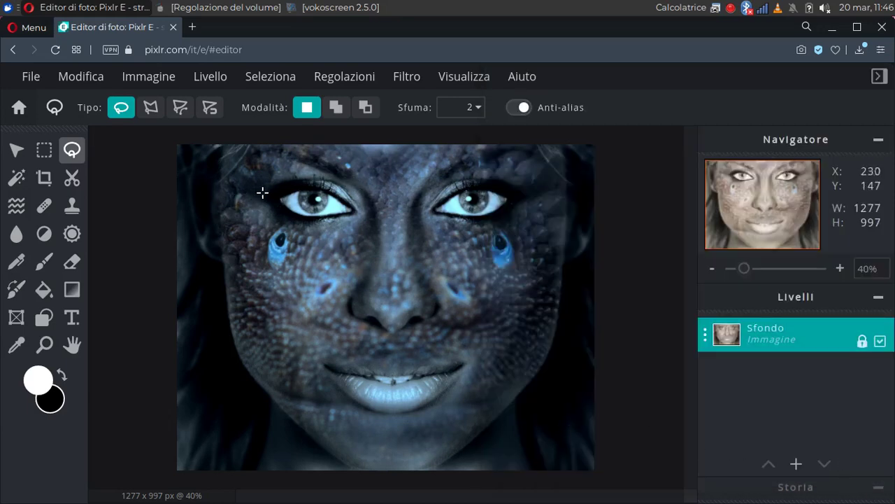
Dismiss the ad banner and select both irises with elliptical marquees, one about 91 × 86 px and the second added to the selection.
scroll(303, 193, up, 1)
drag(691, 211, 700, 176)
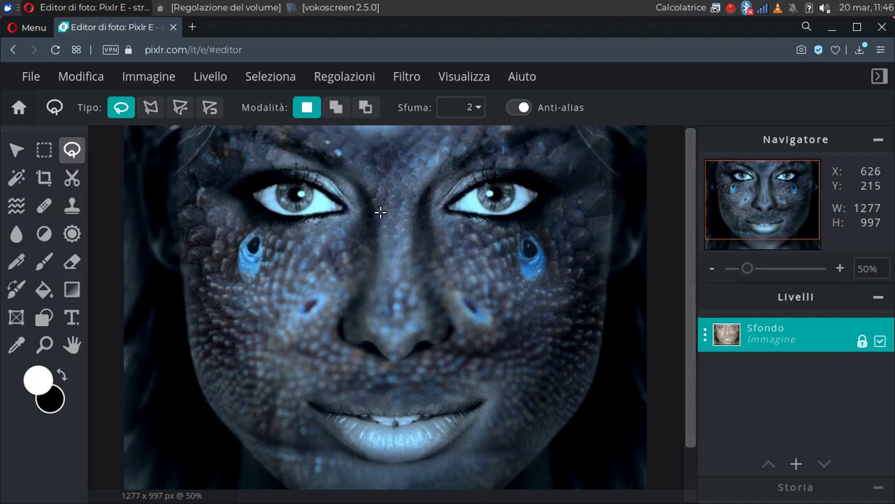
scroll(379, 210, up, 1)
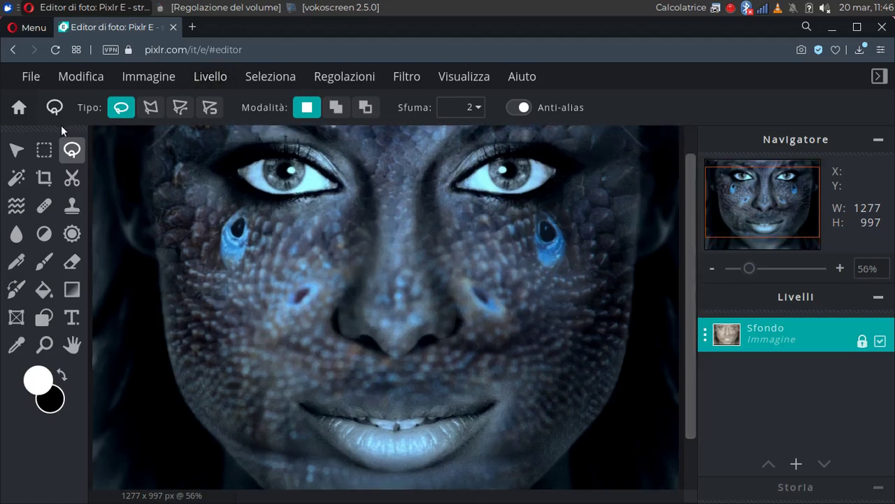
click(44, 151)
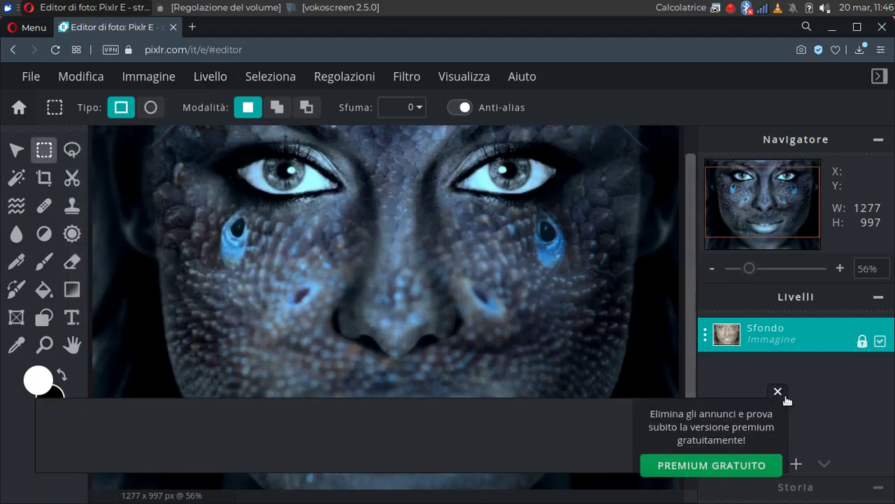
click(777, 392)
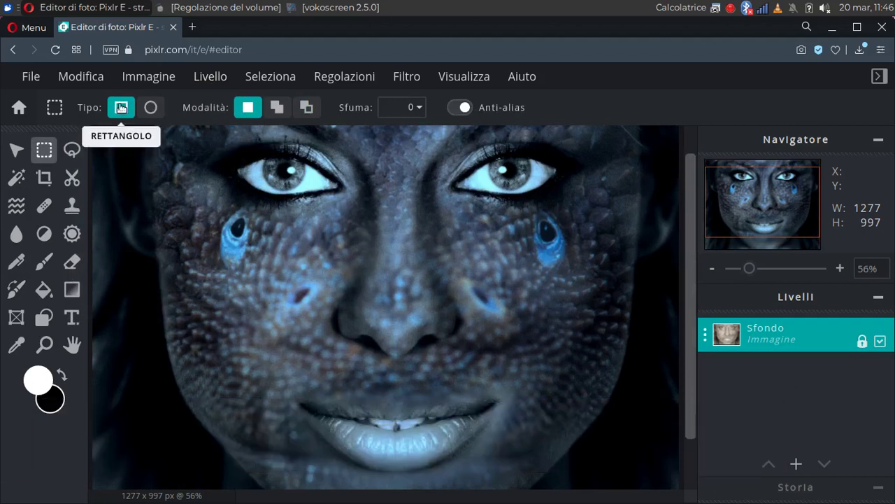
click(151, 108)
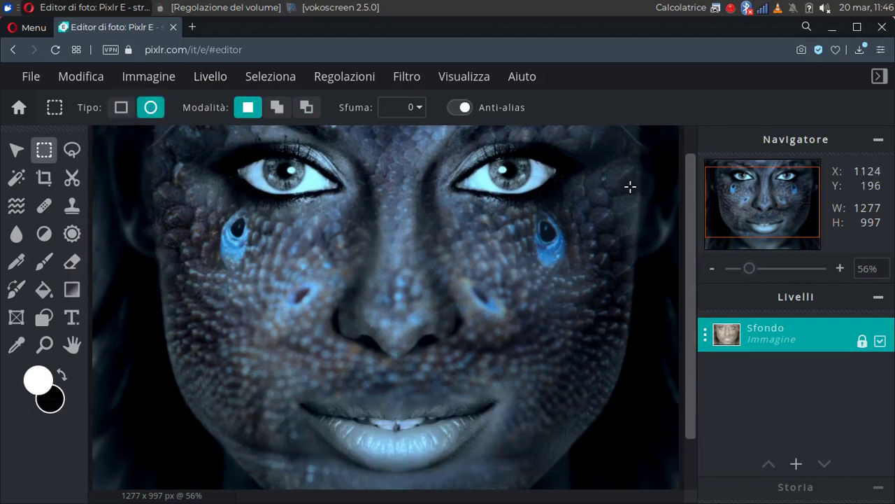
drag(690, 187, 694, 166)
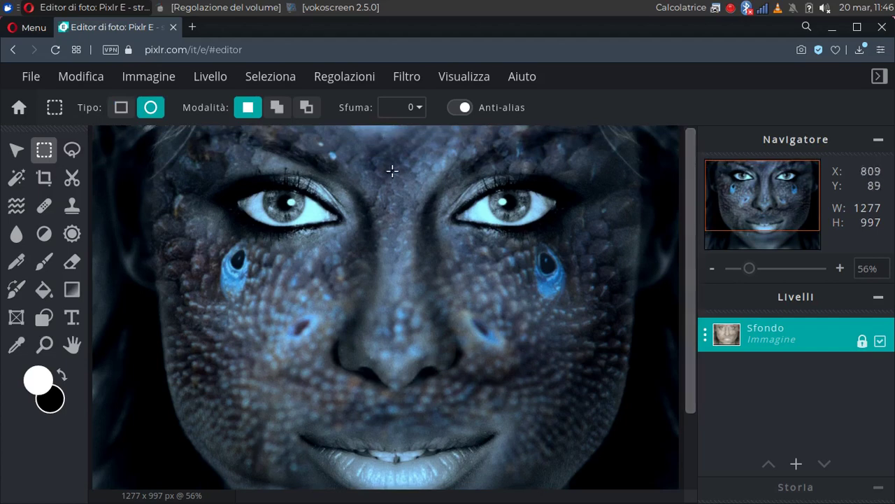
scroll(286, 215, up, 1)
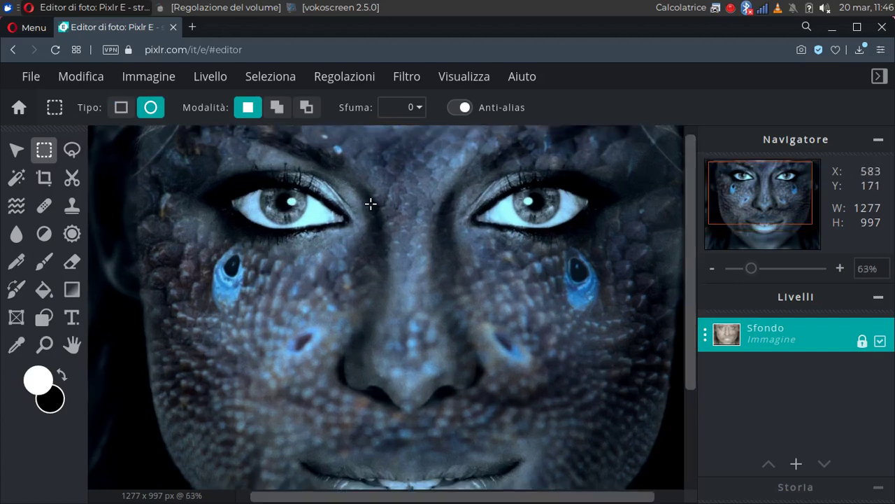
scroll(391, 206, up, 1)
scroll(441, 214, up, 1)
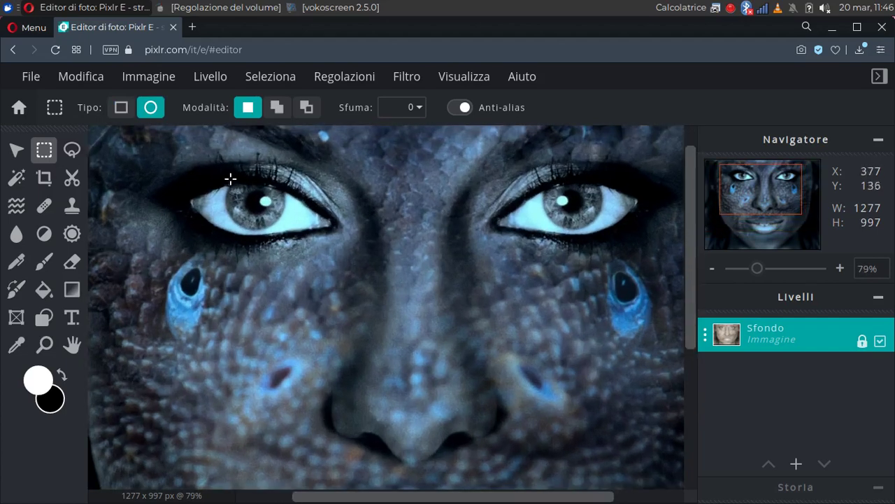
drag(226, 178, 286, 231)
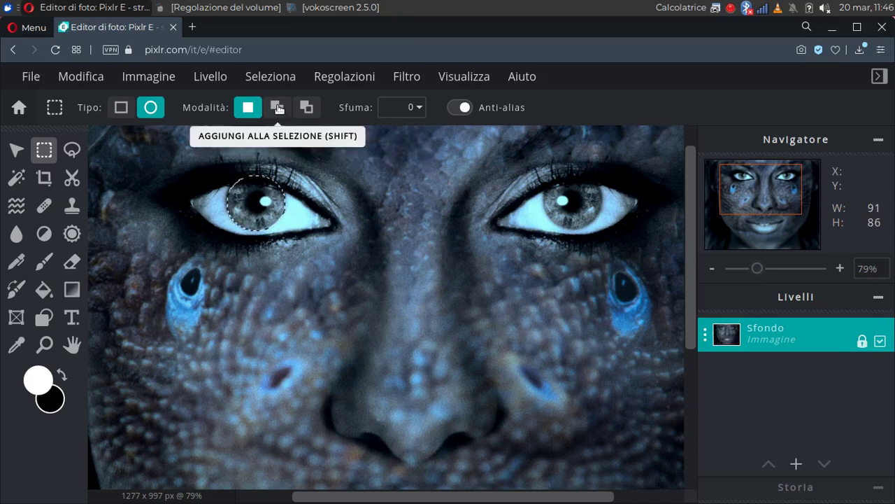
click(278, 107)
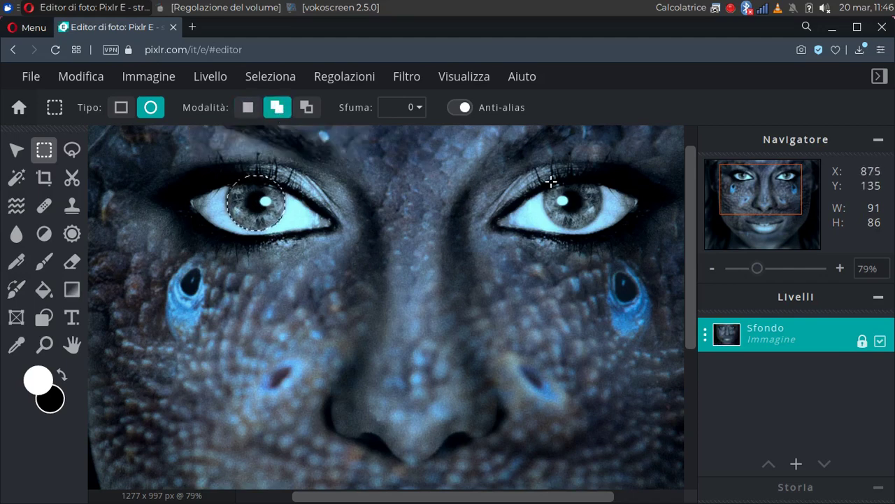
drag(541, 177, 602, 227)
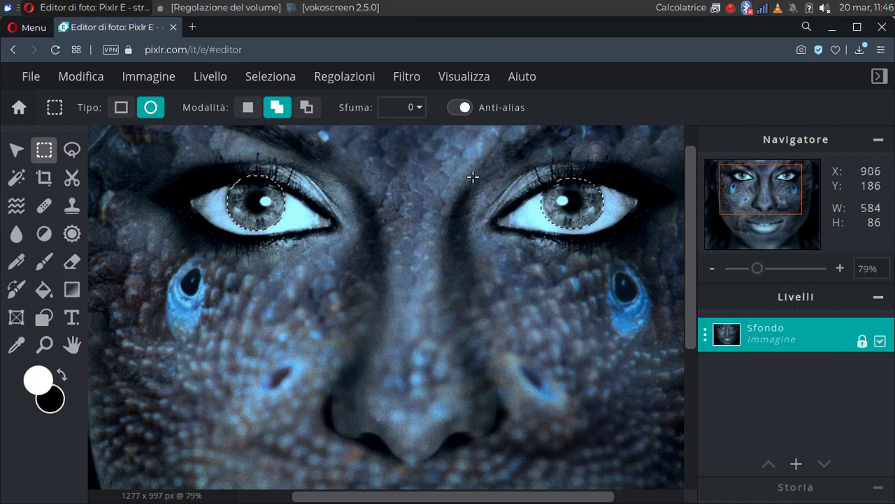
Color the selected irises with a midtone color balance of red -84, green 53 and blue -82, and clear the selection.
click(360, 78)
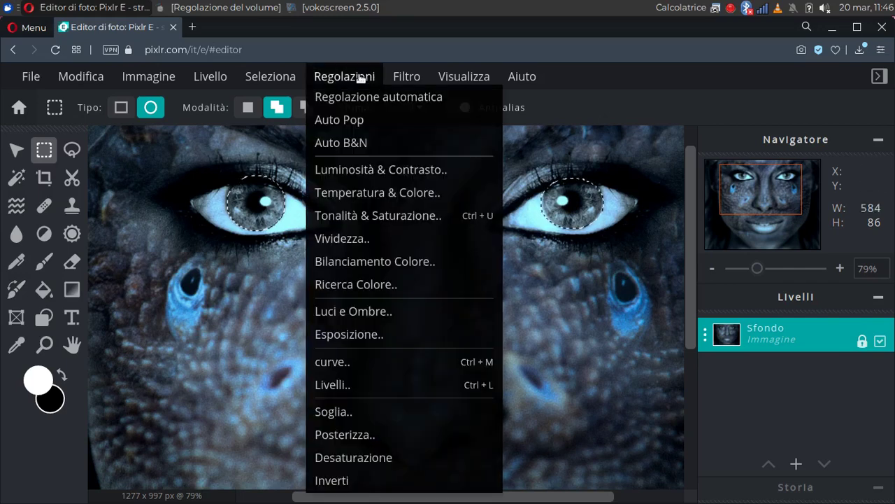
click(386, 259)
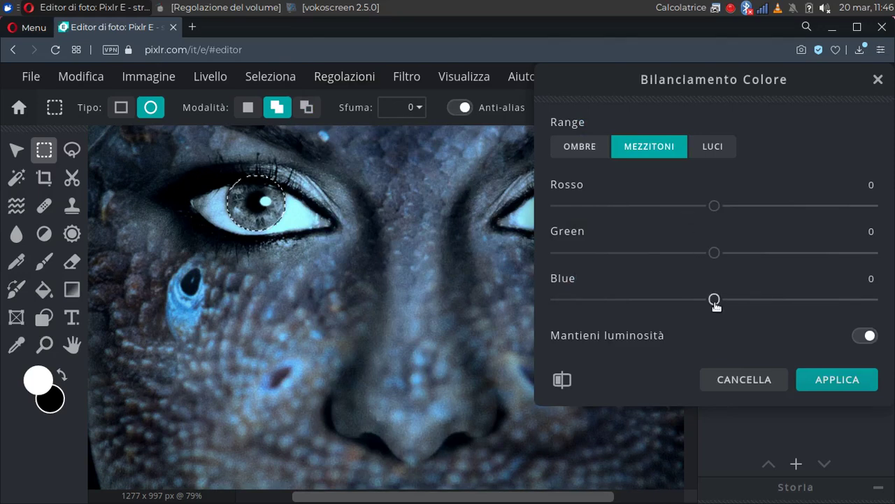
drag(715, 300, 584, 299)
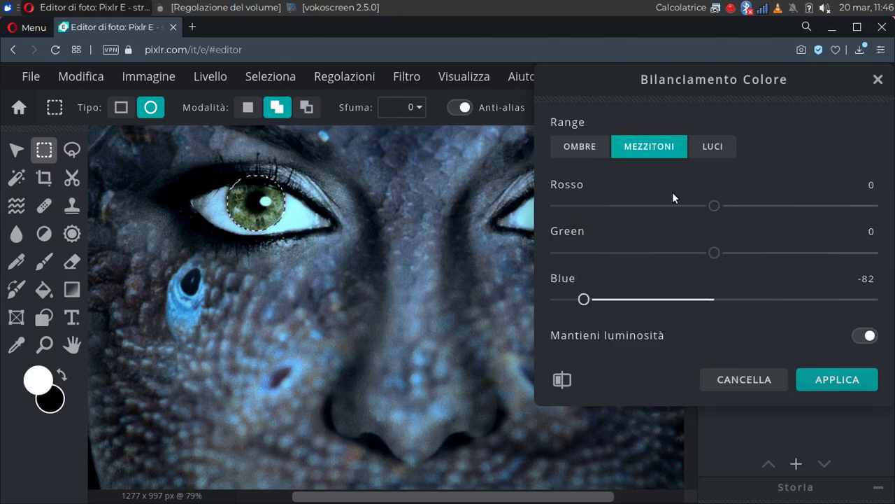
drag(709, 205, 581, 205)
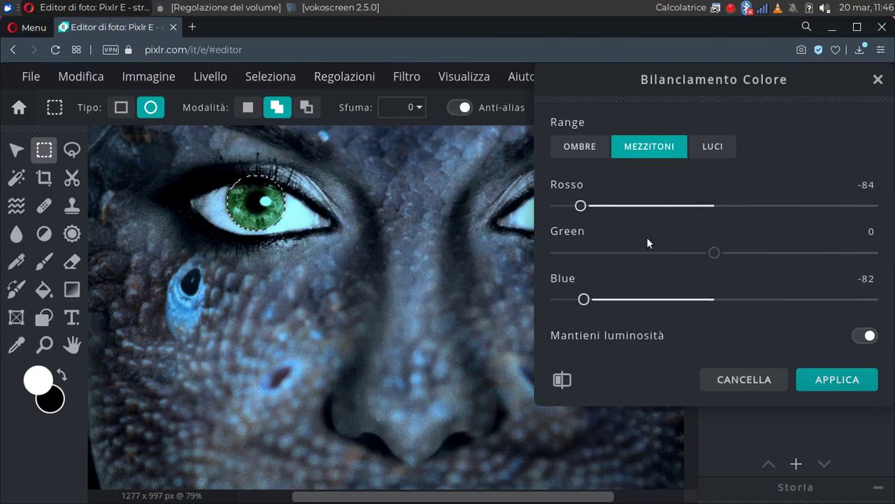
drag(714, 254, 799, 252)
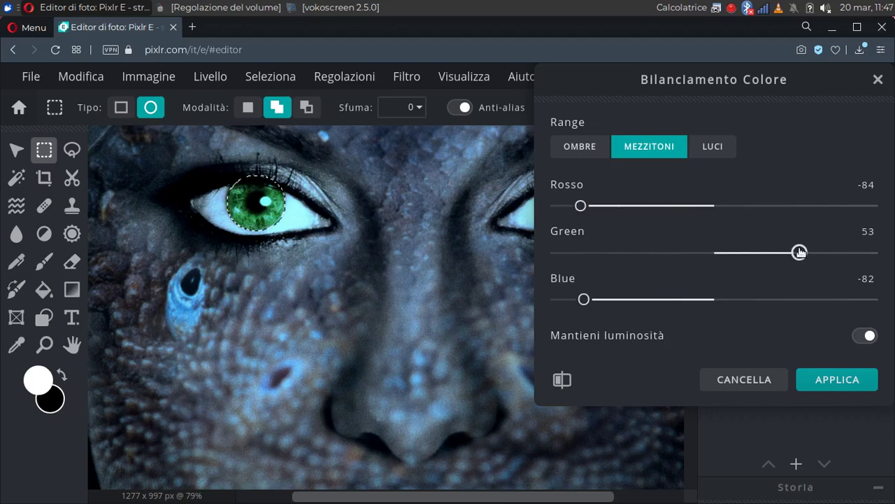
click(839, 379)
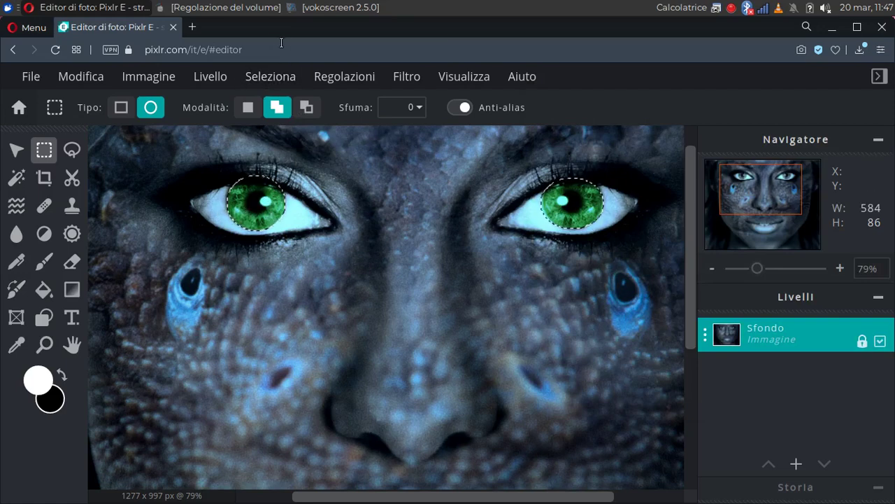
click(291, 75)
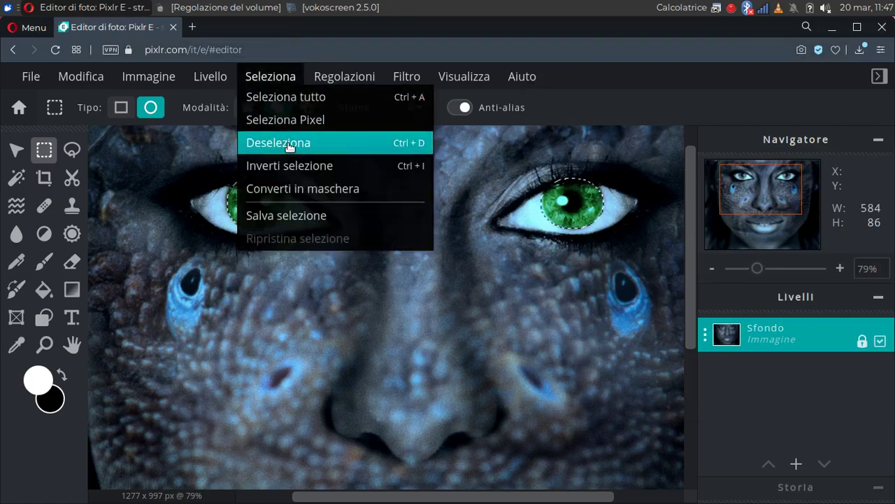
click(286, 144)
Outline the lips with the freehand lasso at feather 2, making a selection about 439 × 167 px.
scroll(431, 241, down, 2)
scroll(431, 241, down, 2)
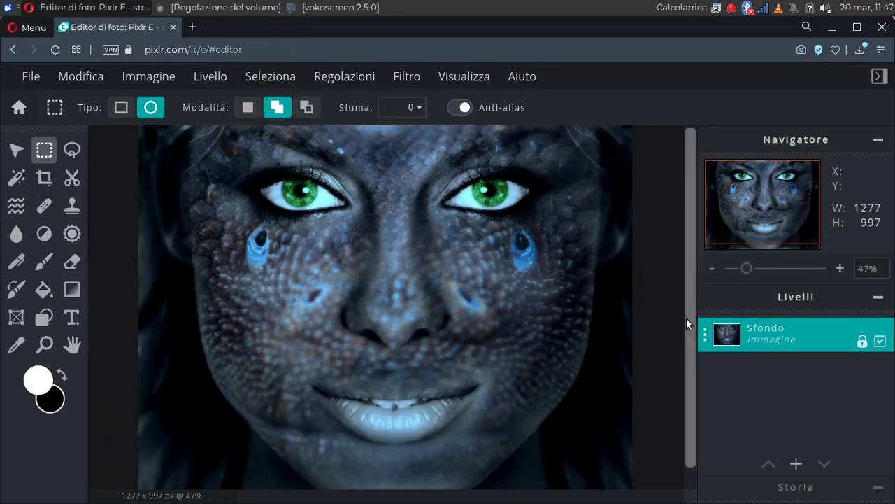
drag(685, 330, 592, 422)
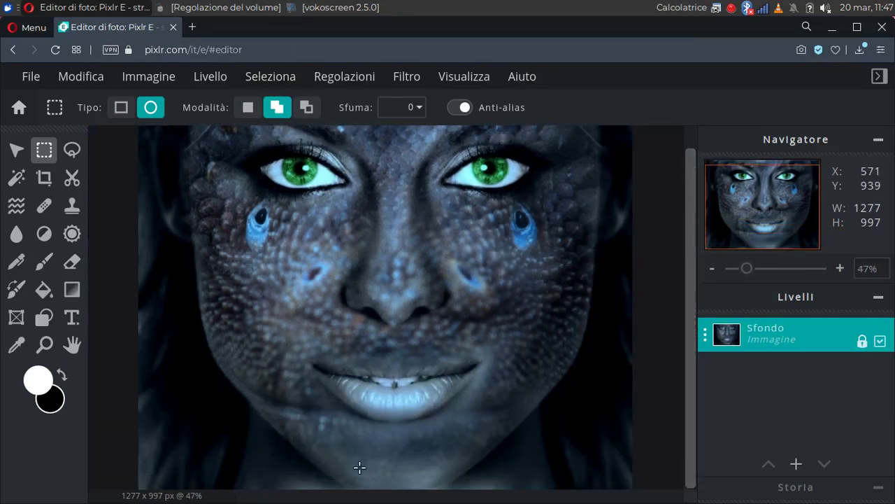
scroll(361, 470, up, 3)
scroll(373, 455, up, 1)
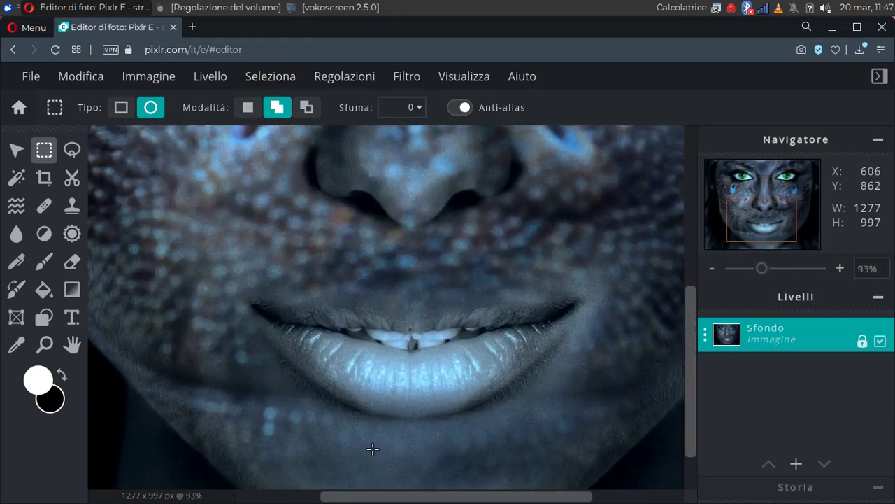
click(71, 149)
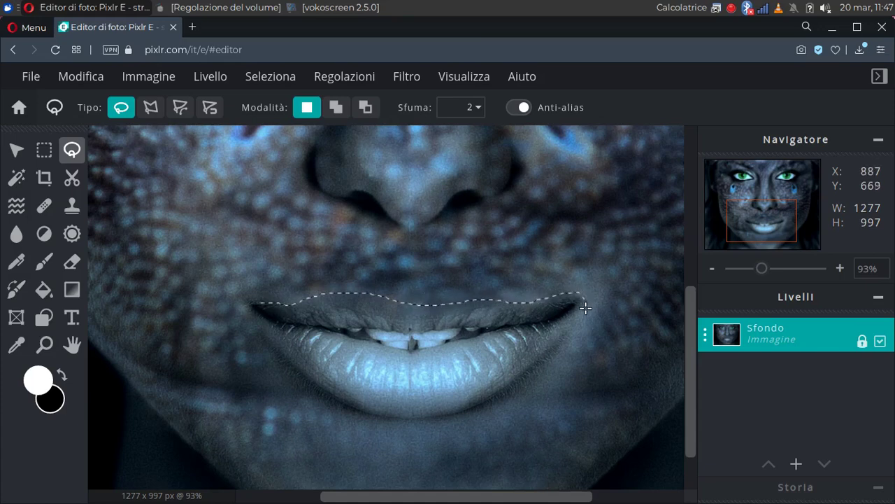
drag(572, 331, 545, 362)
drag(498, 396, 445, 414)
drag(351, 406, 319, 391)
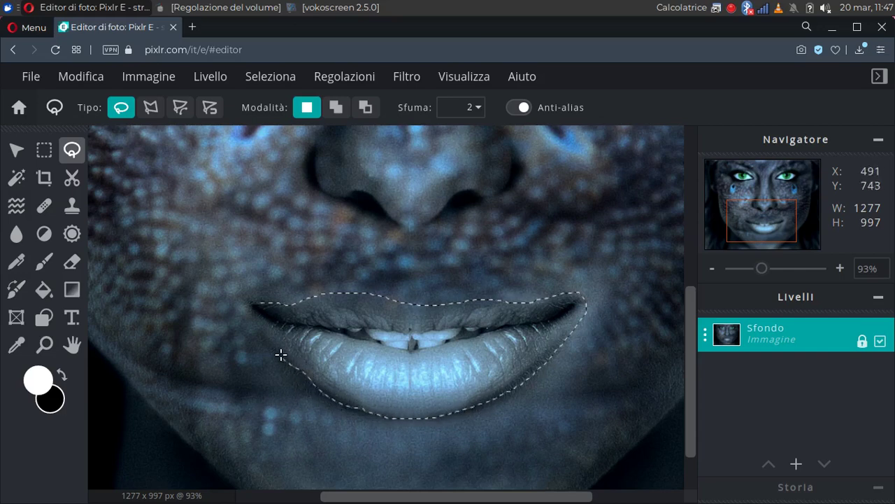
drag(266, 329, 253, 306)
scroll(672, 322, down, 3)
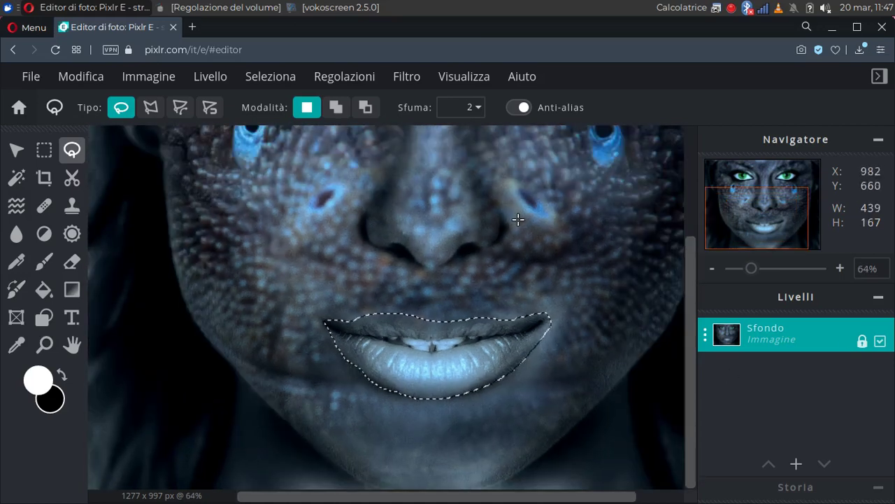
Tint the selected lips pink with a midtone color balance of red 32, green -68 and blue -59.
click(365, 80)
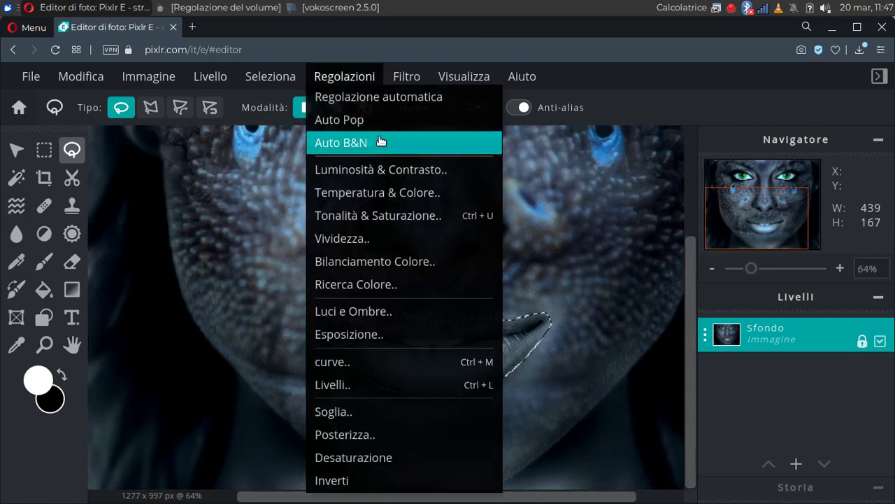
click(380, 264)
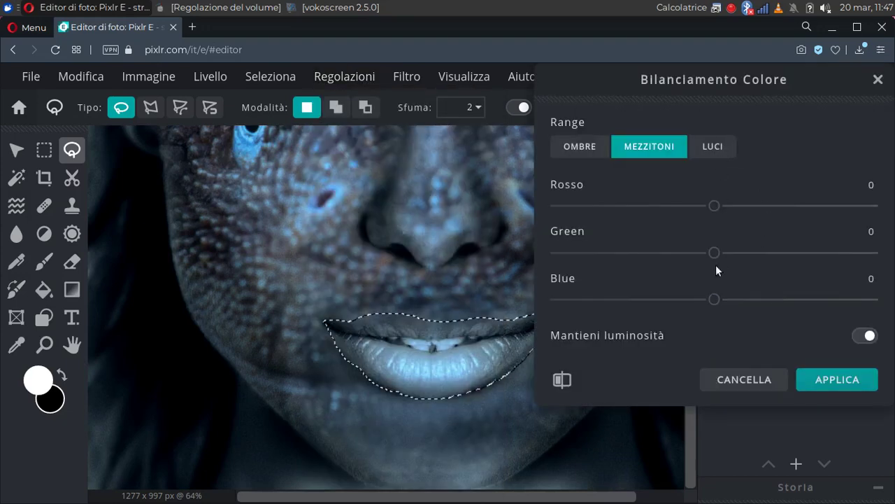
drag(714, 300, 618, 317)
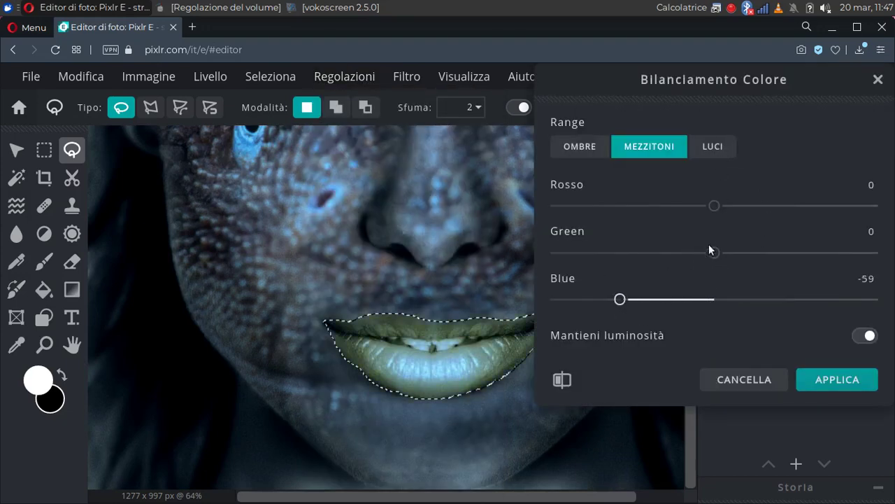
drag(714, 252, 605, 256)
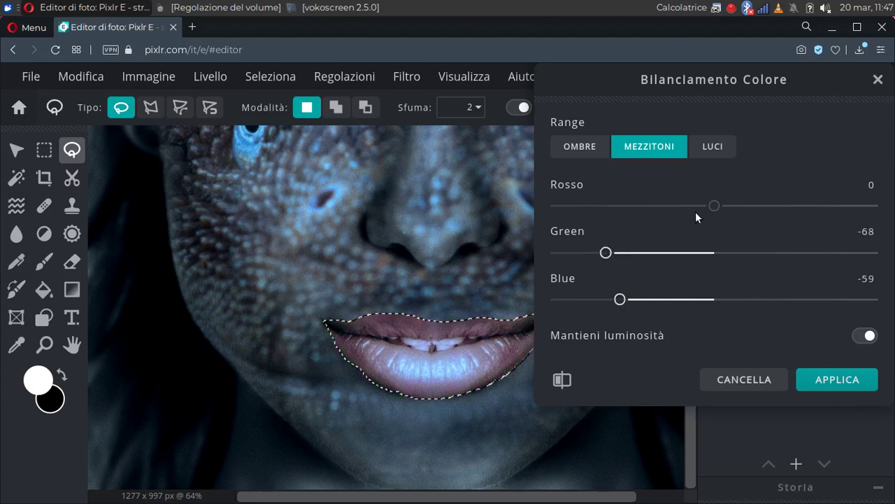
drag(714, 205, 767, 209)
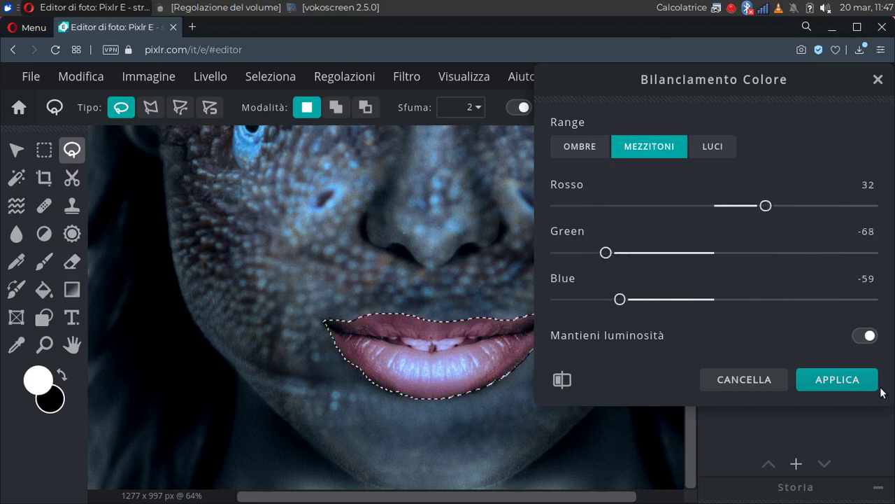
click(838, 380)
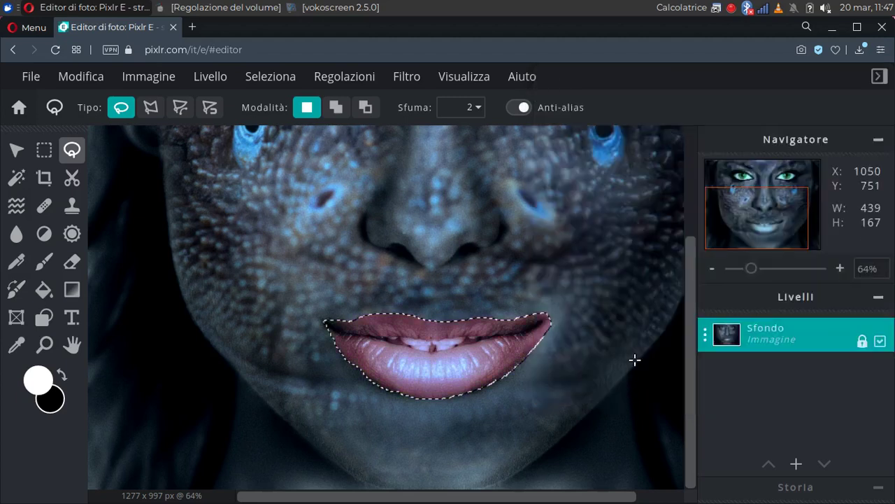
Clear the selection around the lips.
click(293, 78)
click(291, 161)
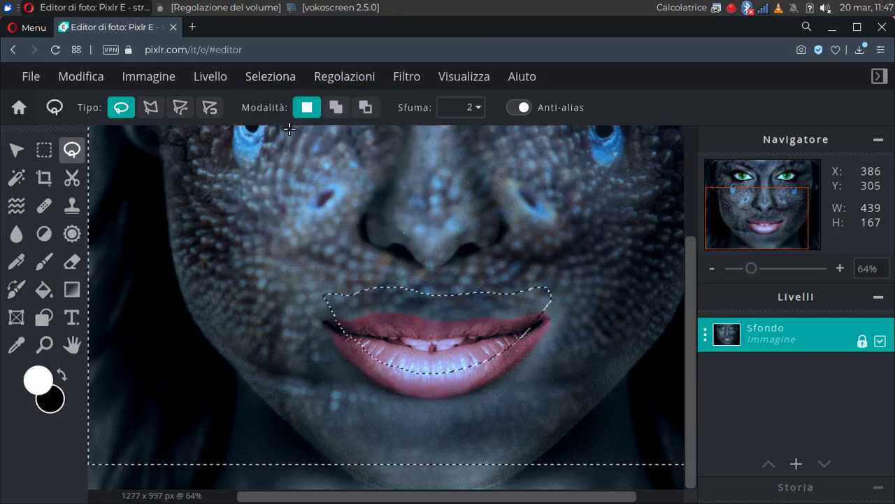
click(280, 75)
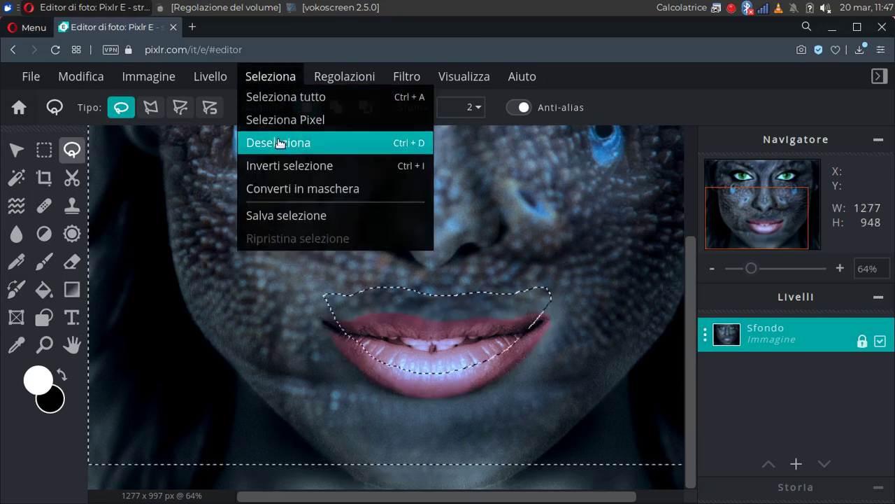
click(278, 141)
scroll(422, 256, down, 3)
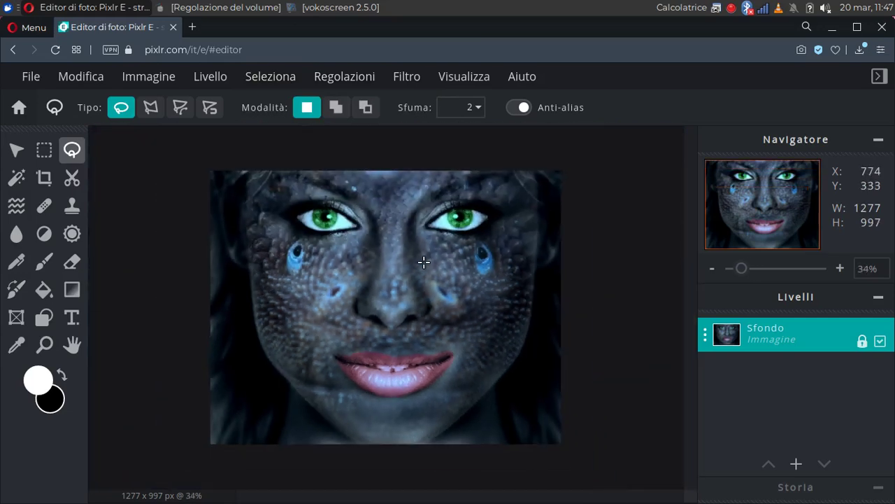
scroll(634, 272, up, 1)
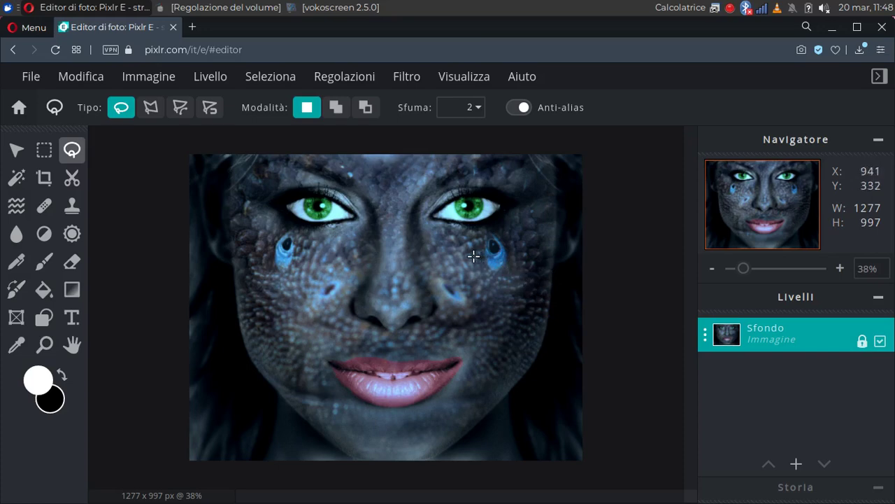
click(151, 81)
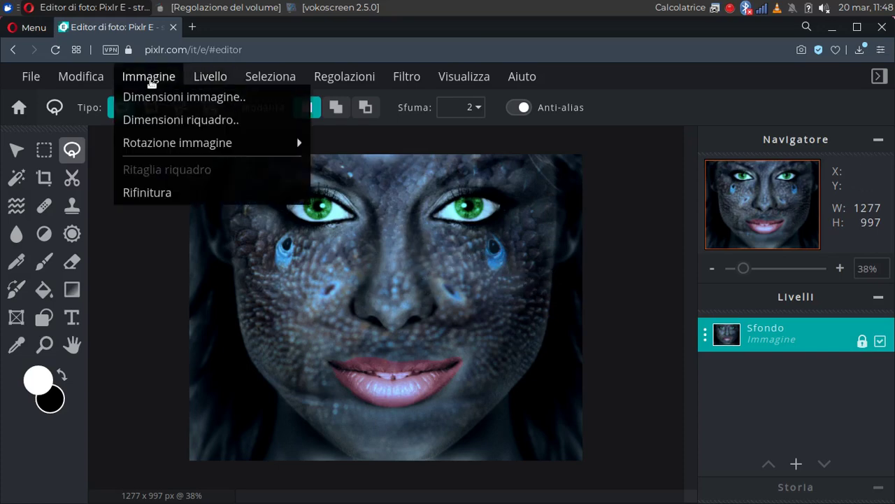
mouse_move(199, 76)
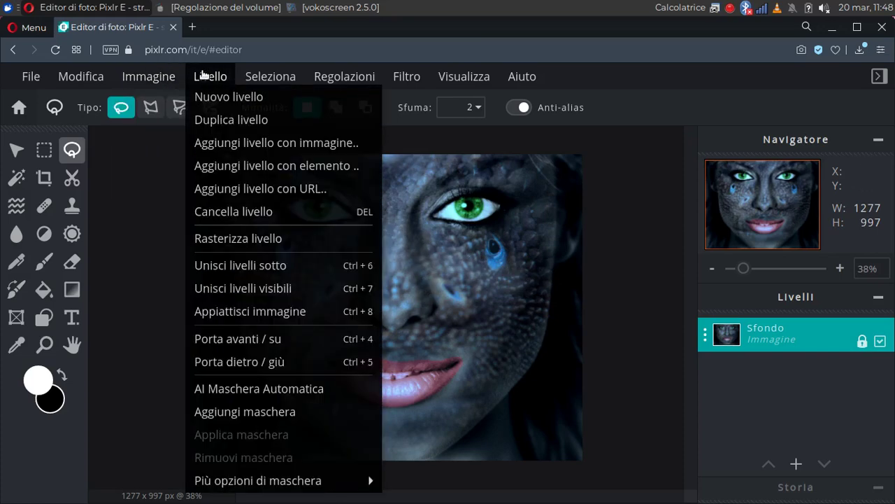
click(664, 358)
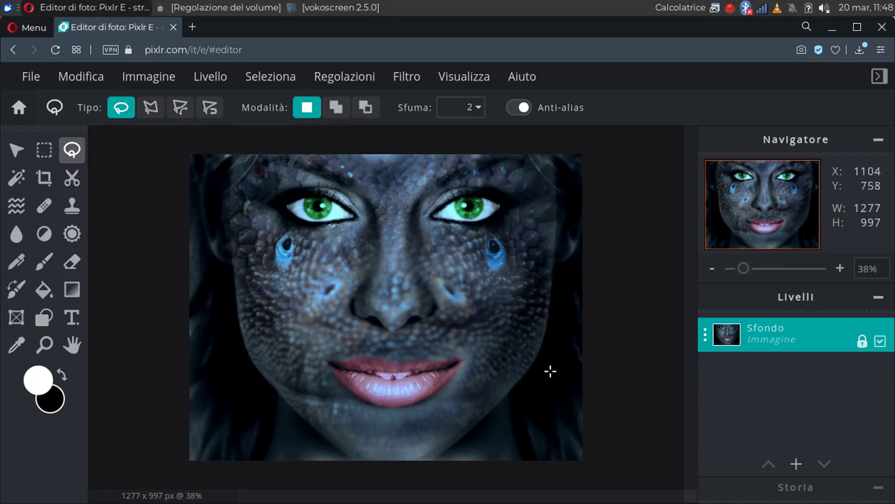
Export the finished montage with the quick PNG image export.
click(21, 77)
click(21, 77)
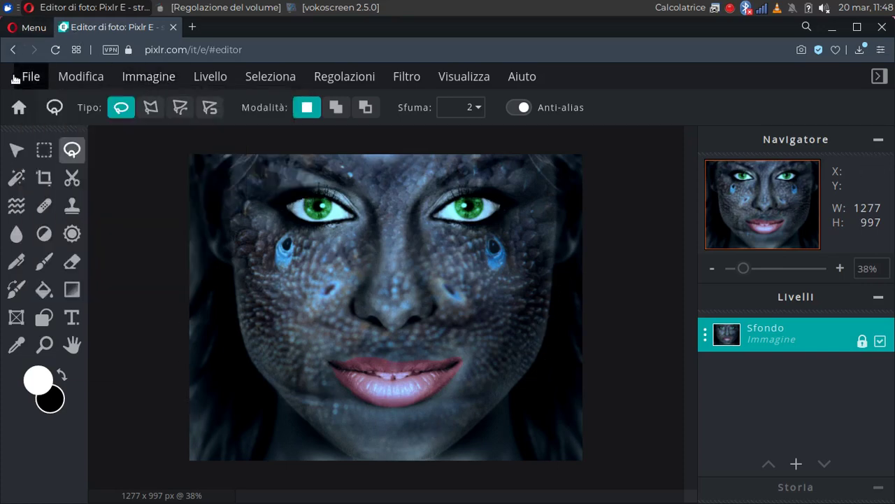
click(21, 77)
mouse_move(52, 240)
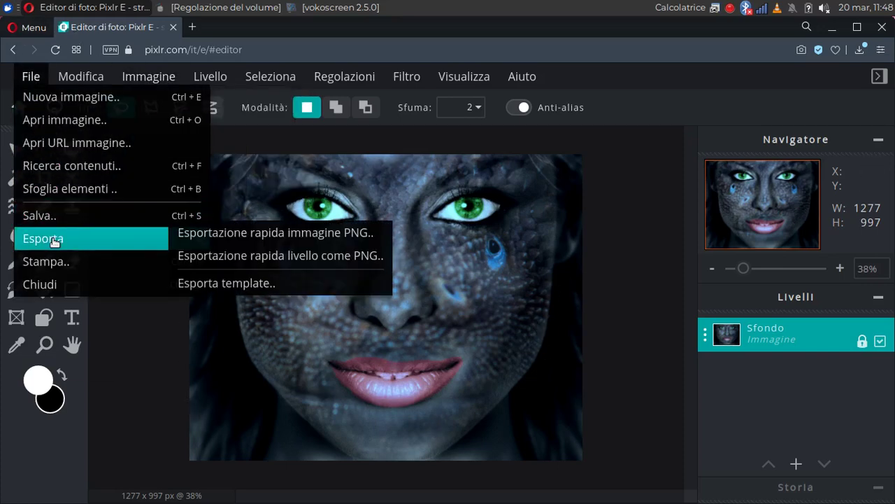
click(221, 234)
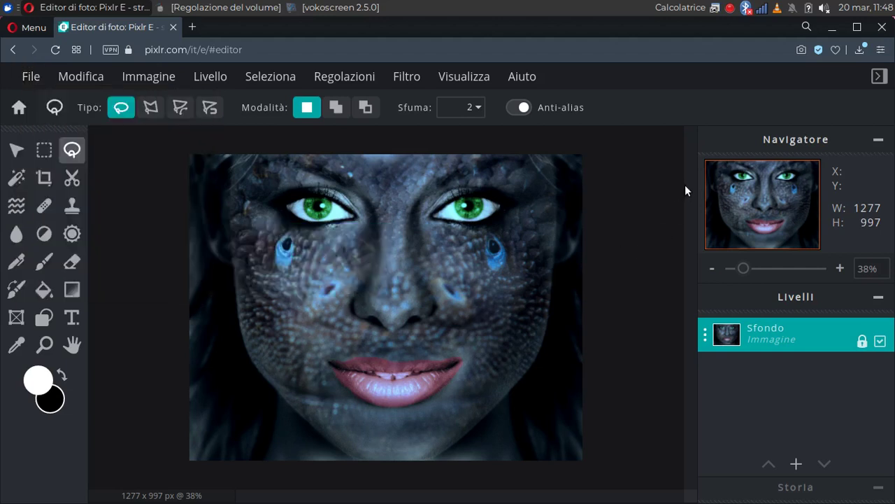
Minimize the browser, permanently delete Sfondo.jpg from the desktop and put the exported Sfondo.jpg.png in its place beside Primo Piano.png.
click(833, 27)
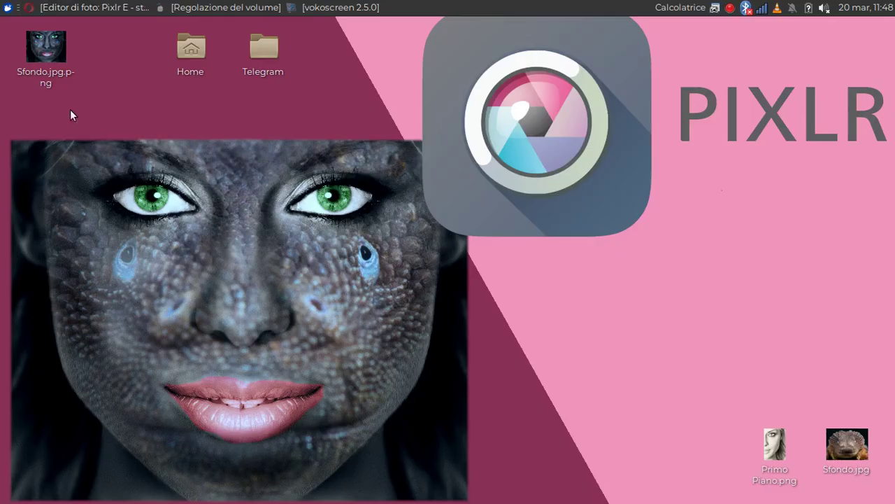
drag(47, 44, 631, 308)
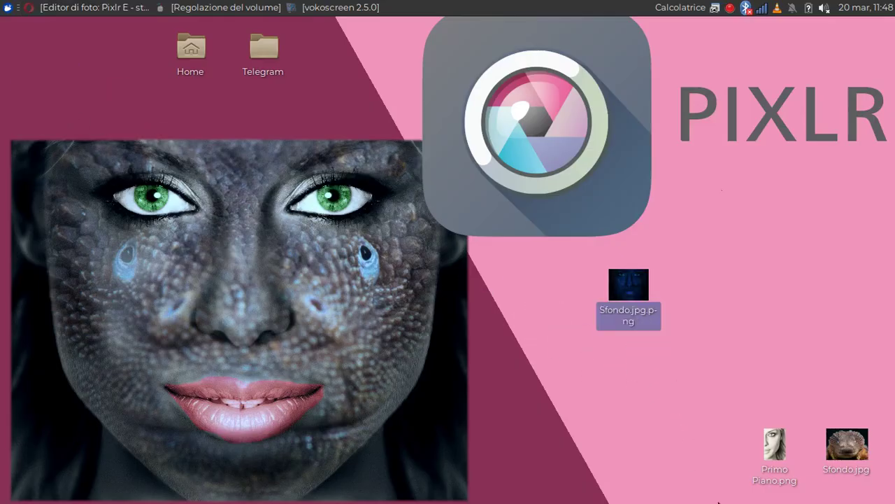
click(856, 458)
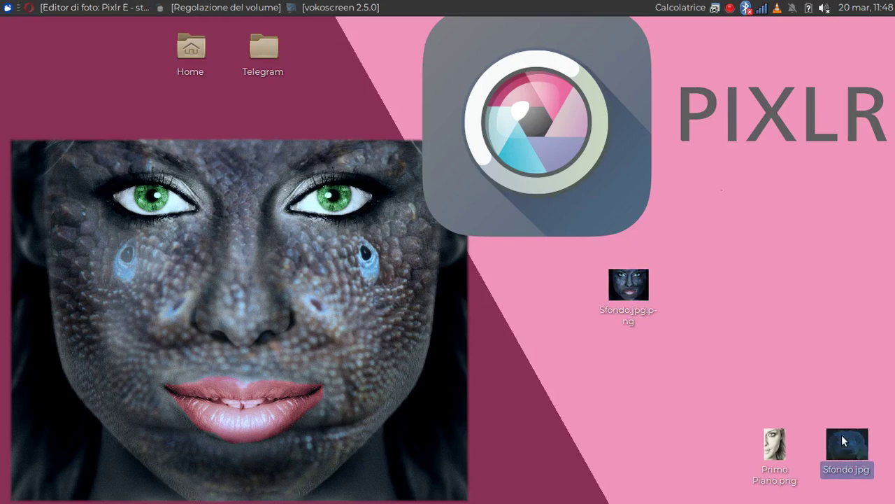
key(shift+Delete)
key(Return)
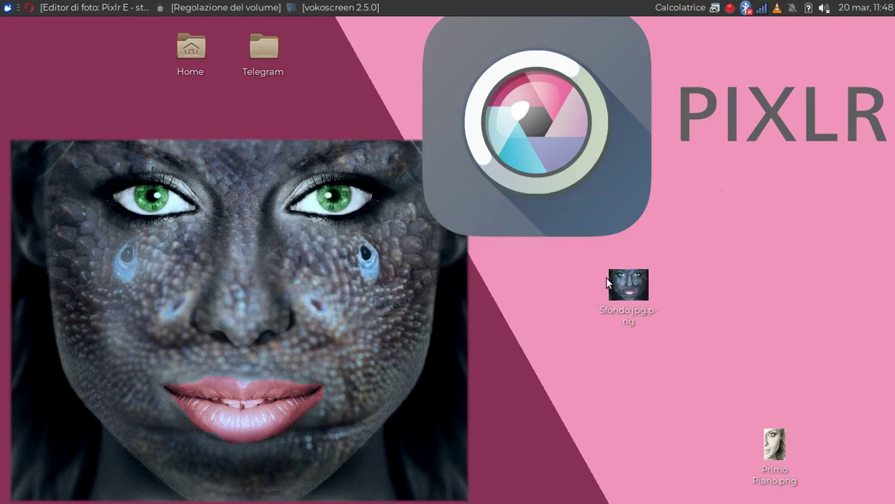
drag(623, 286, 843, 441)
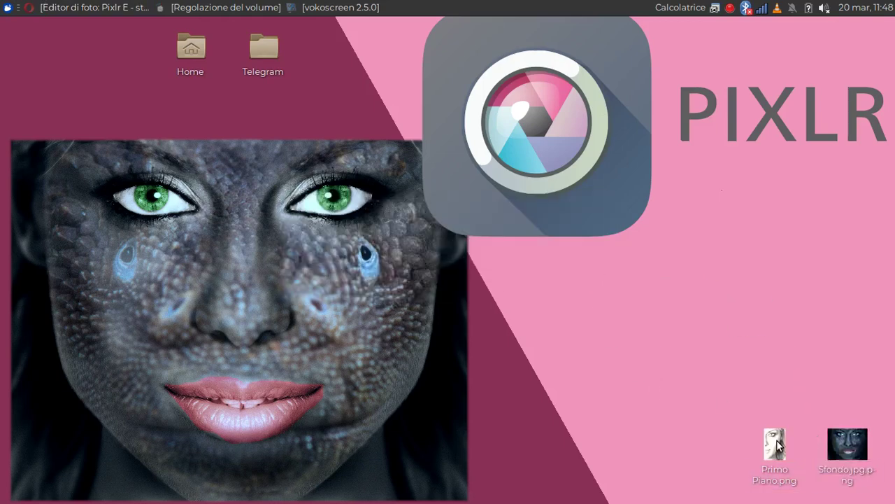
Compare the original Primo Piano.png with the finished Sfondo.jpg.png in the image viewer, switching between the two.
double_click(773, 445)
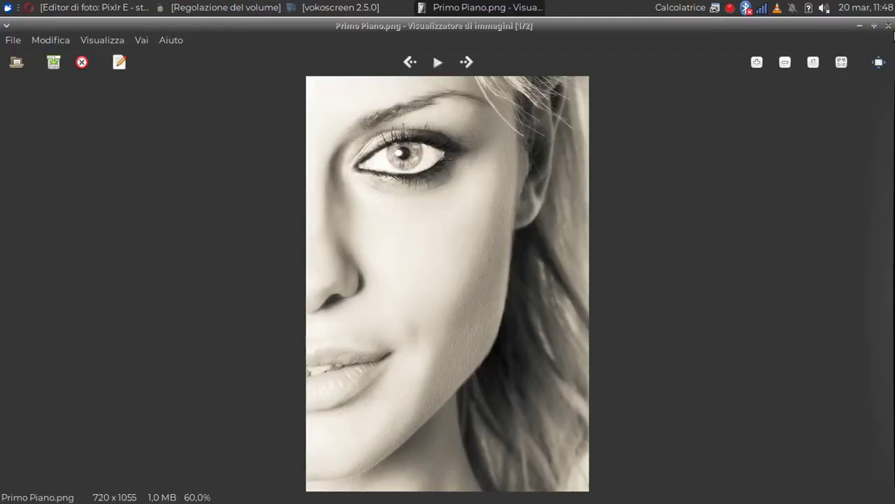
click(889, 26)
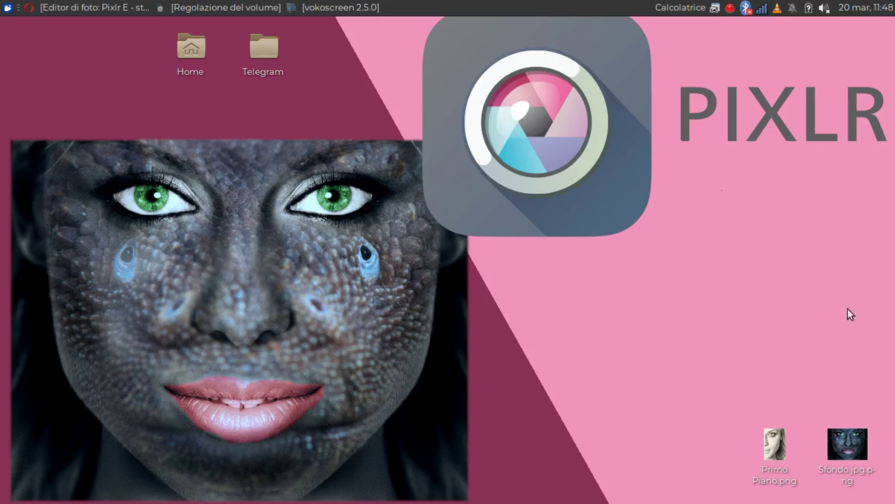
double_click(850, 445)
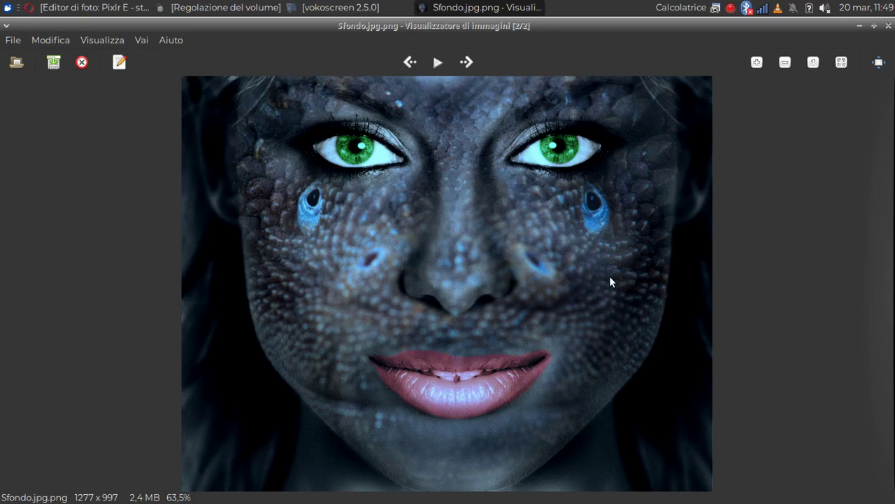
click(406, 64)
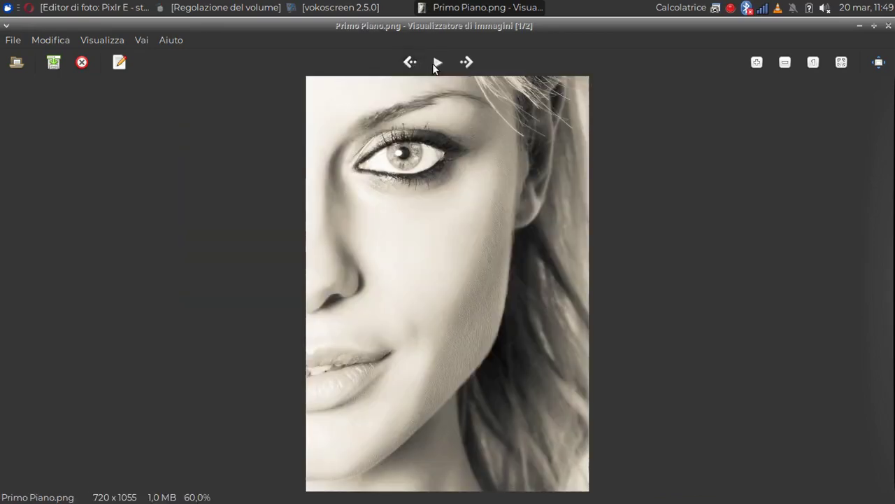
click(465, 62)
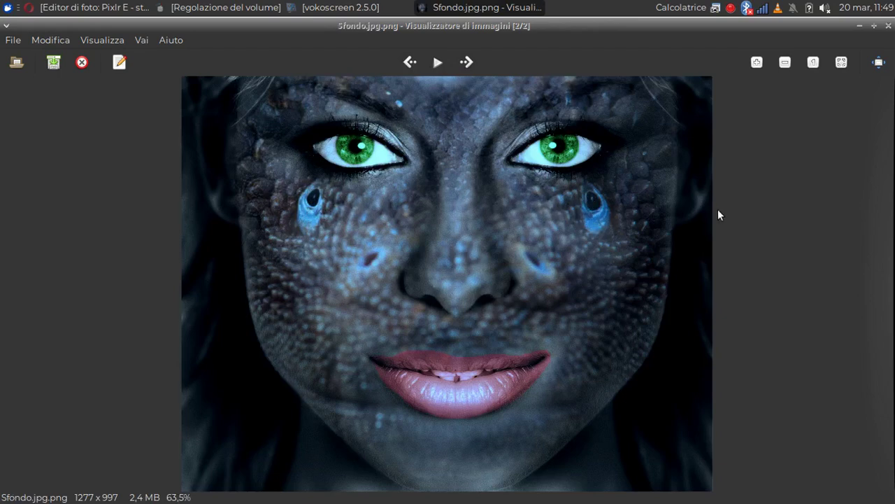
click(411, 62)
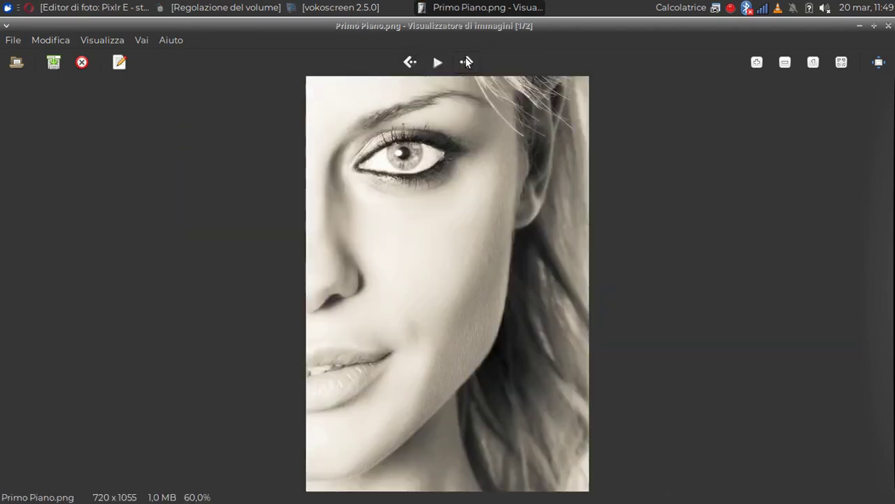
click(466, 63)
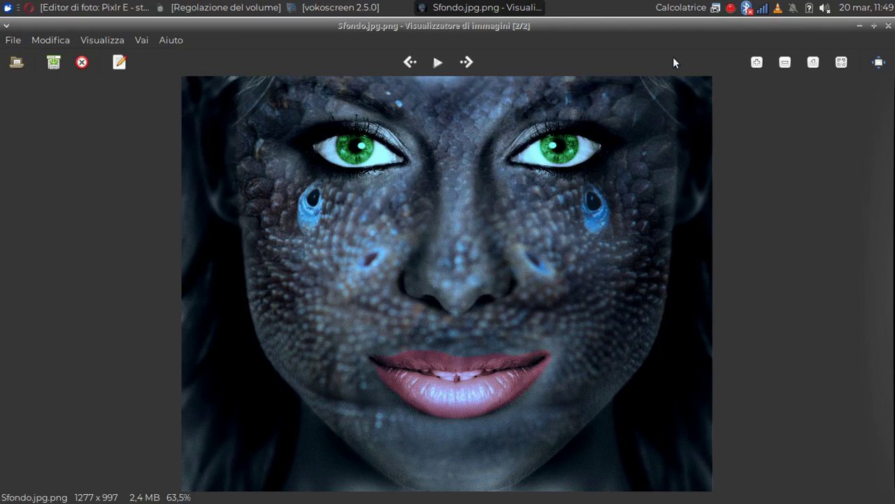
right_click(729, 8)
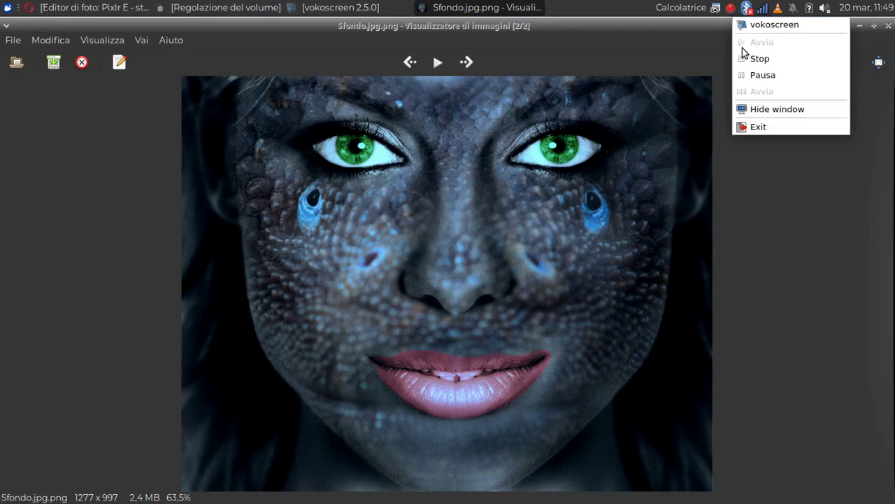